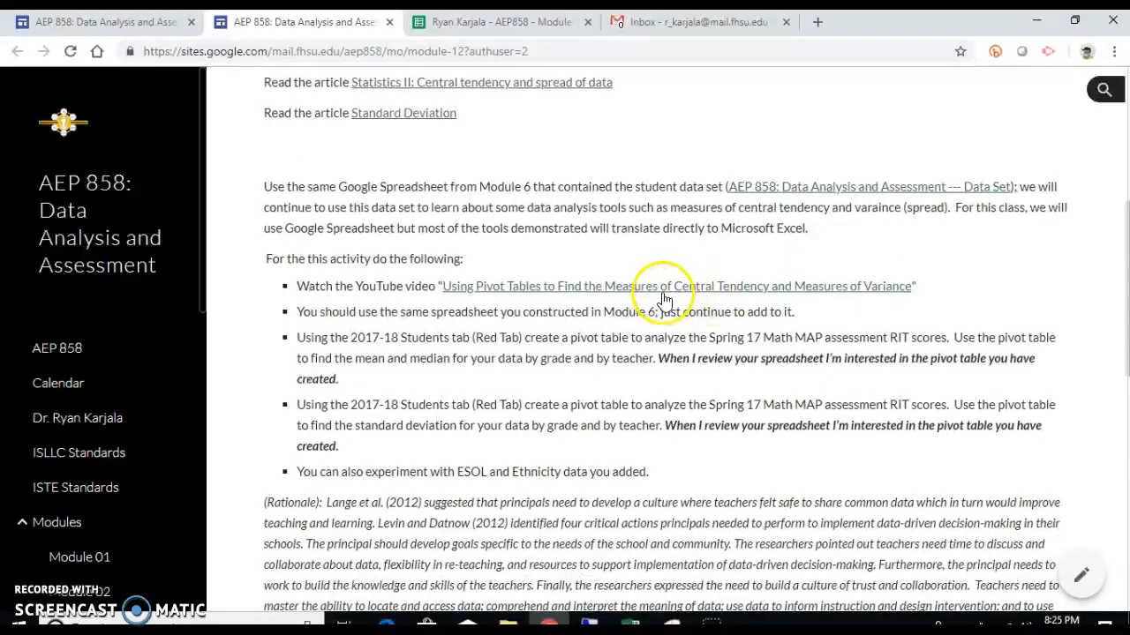
scroll(661, 317, down, 5)
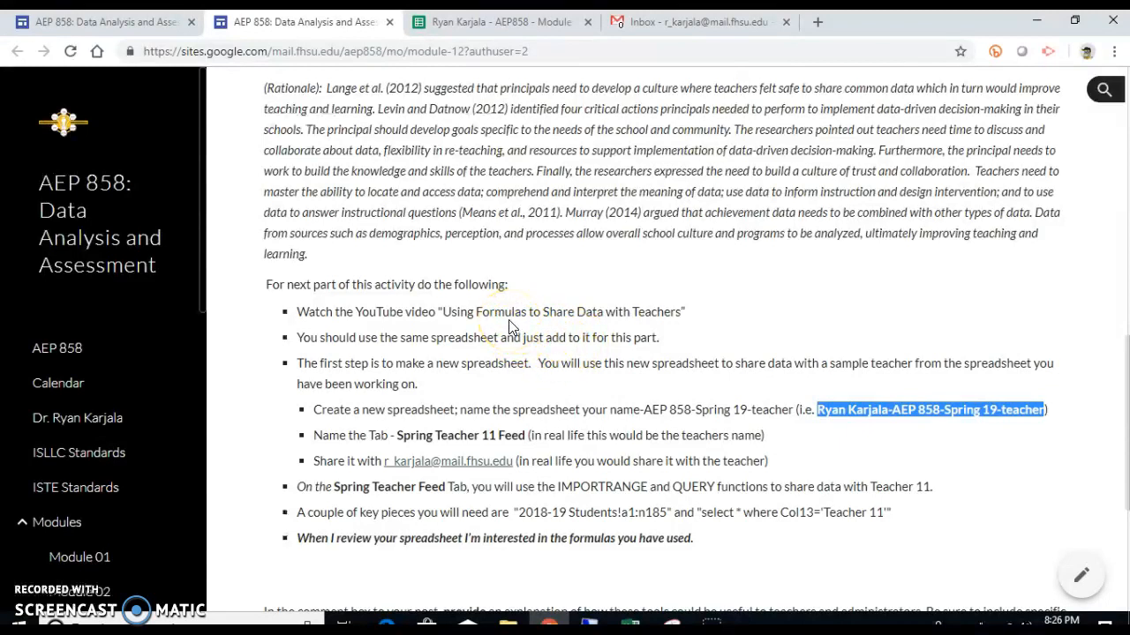
Step: Scroll to the 'For next part of this activity' section, then switch to the Module 12 student spreadsheet
click(522, 31)
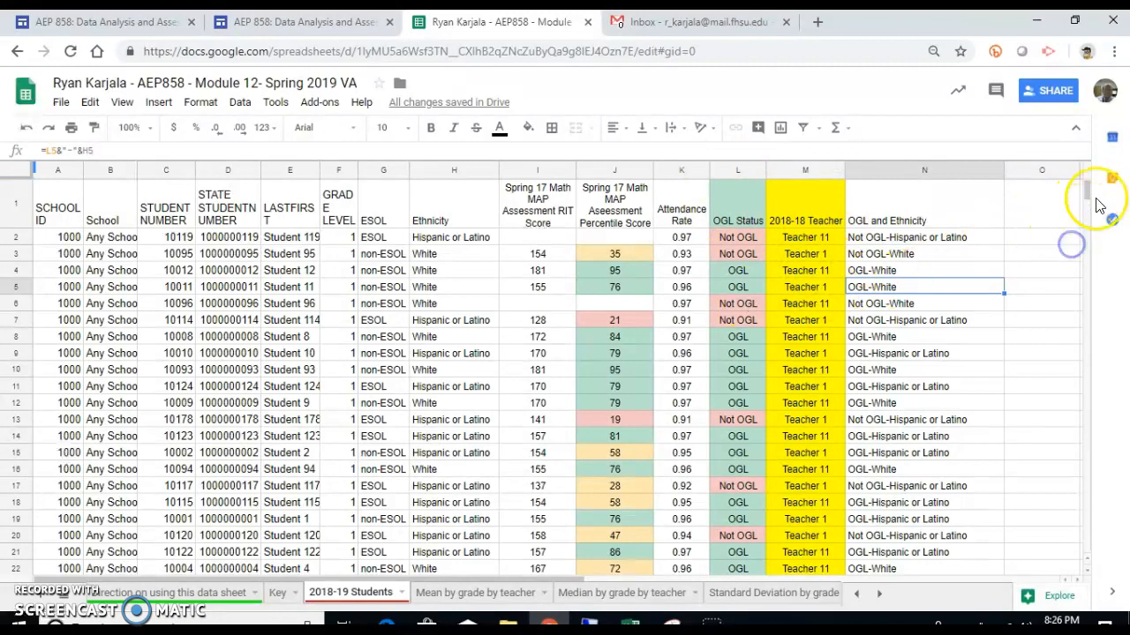
Step: Copy the example teacher spreadsheet name from the course instructions
mouse_move(1089, 189)
mouse_down()
mouse_move(1071, 267)
mouse_move(1085, 171)
mouse_up()
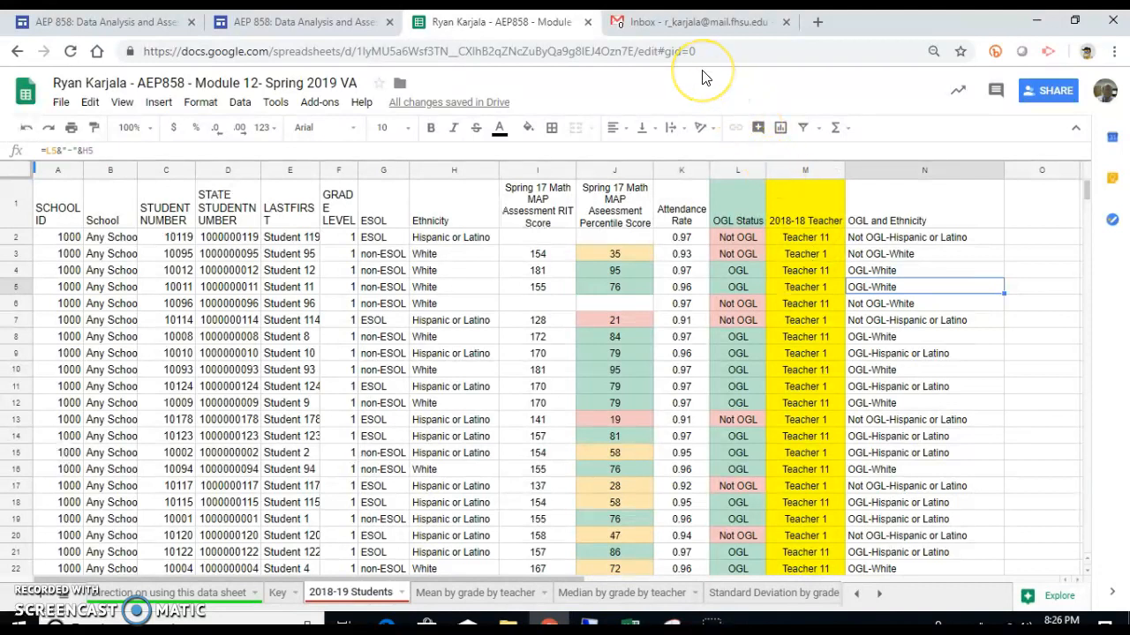
click(342, 21)
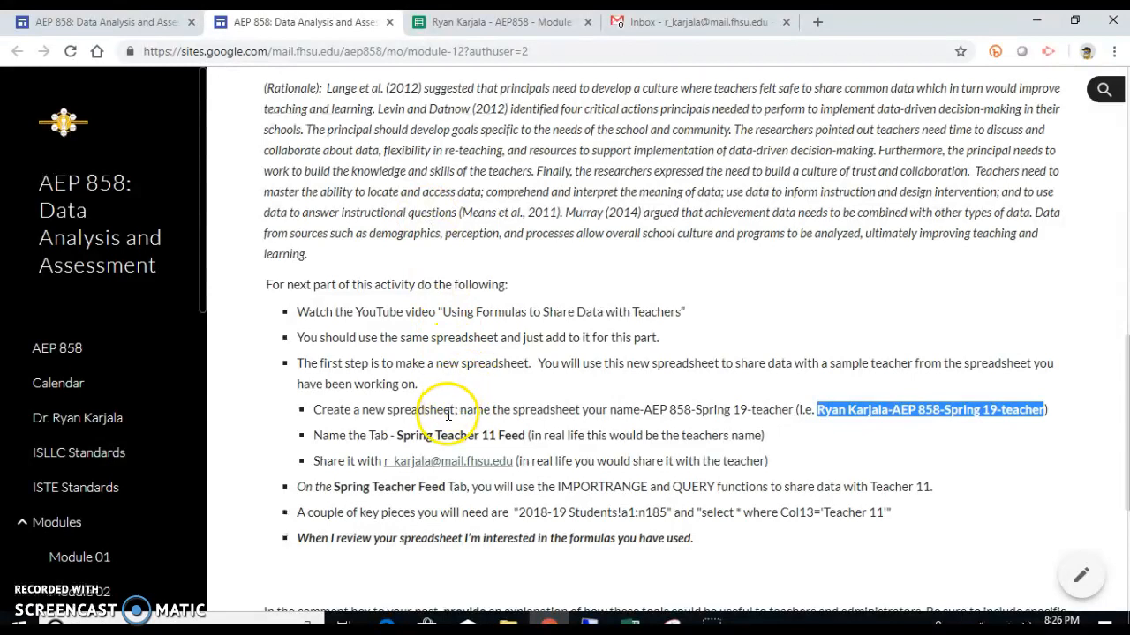
right_click(925, 427)
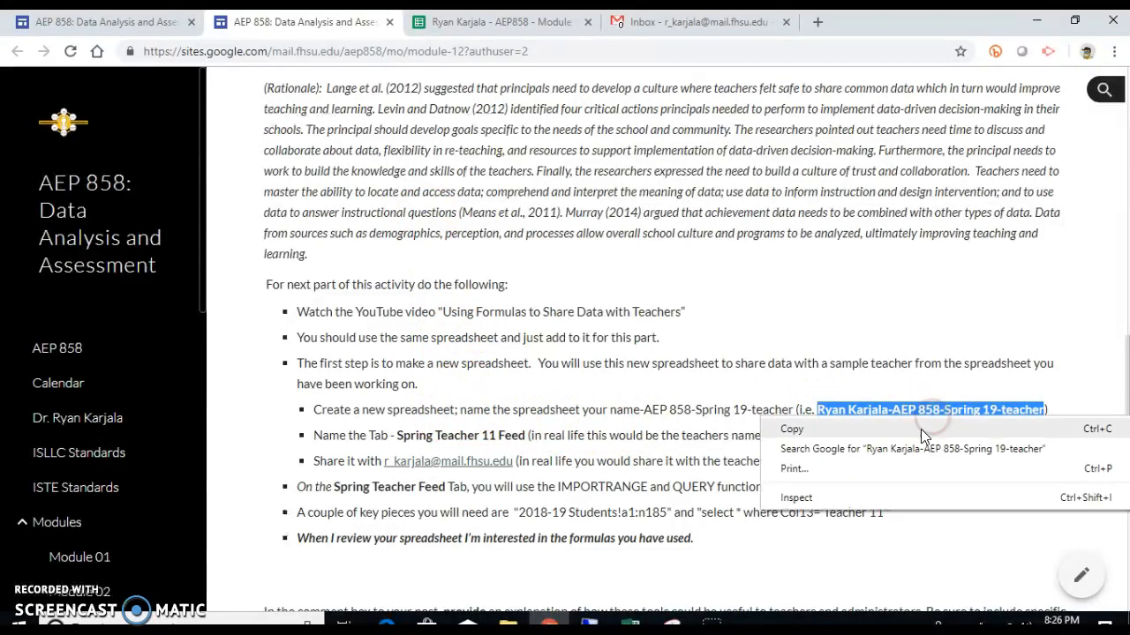
click(920, 429)
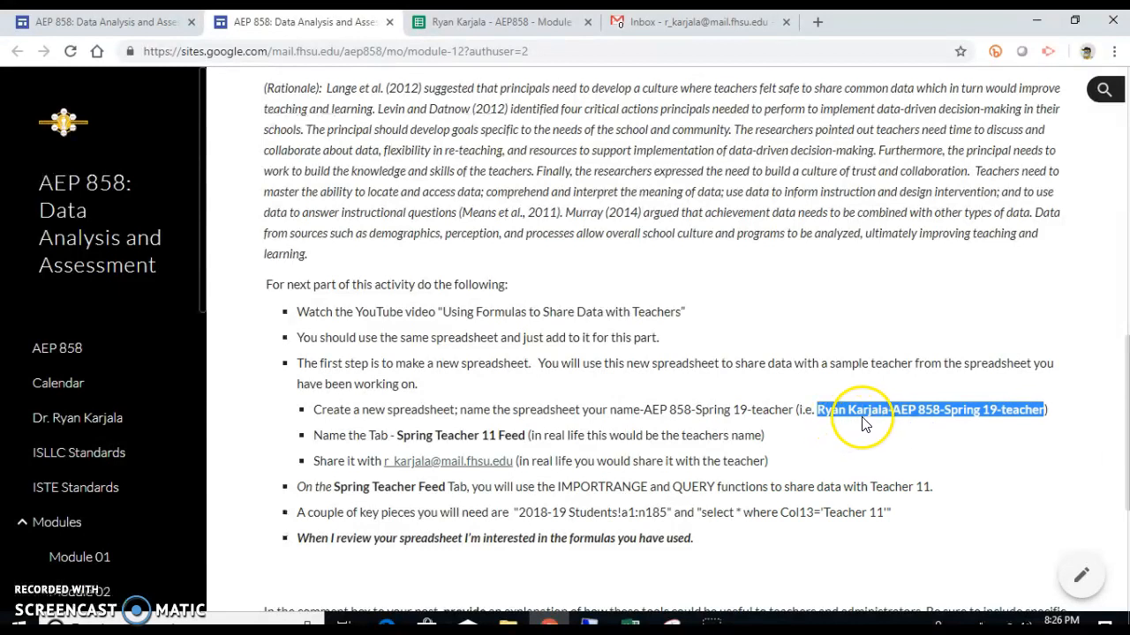
Step: Launch Google Sheets in a new tab from the Gmail apps grid
click(710, 25)
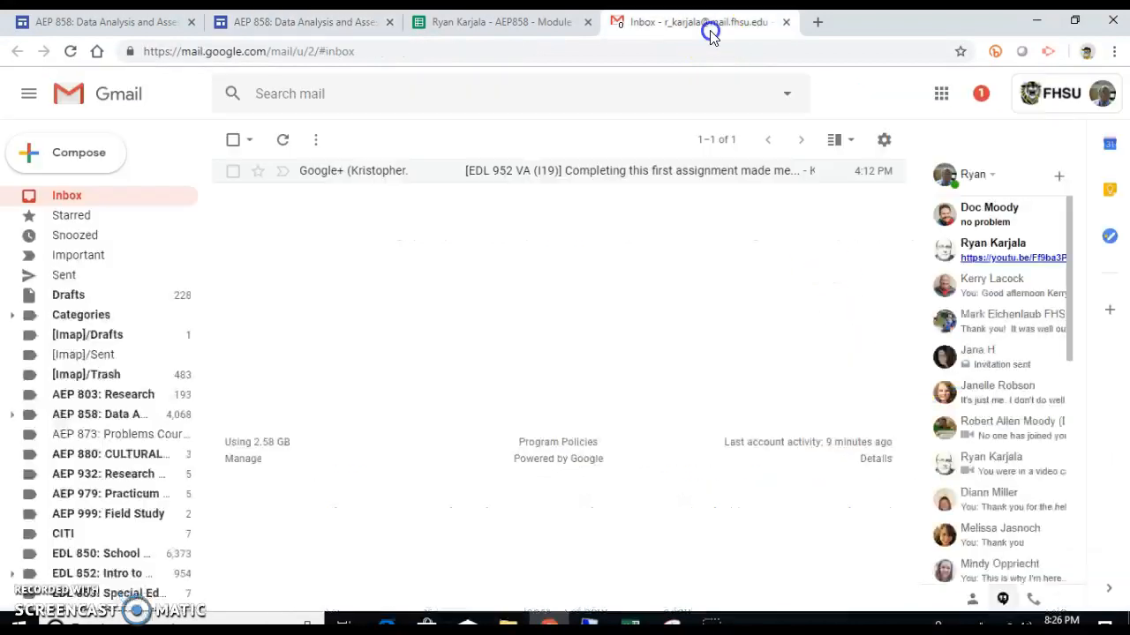
click(940, 94)
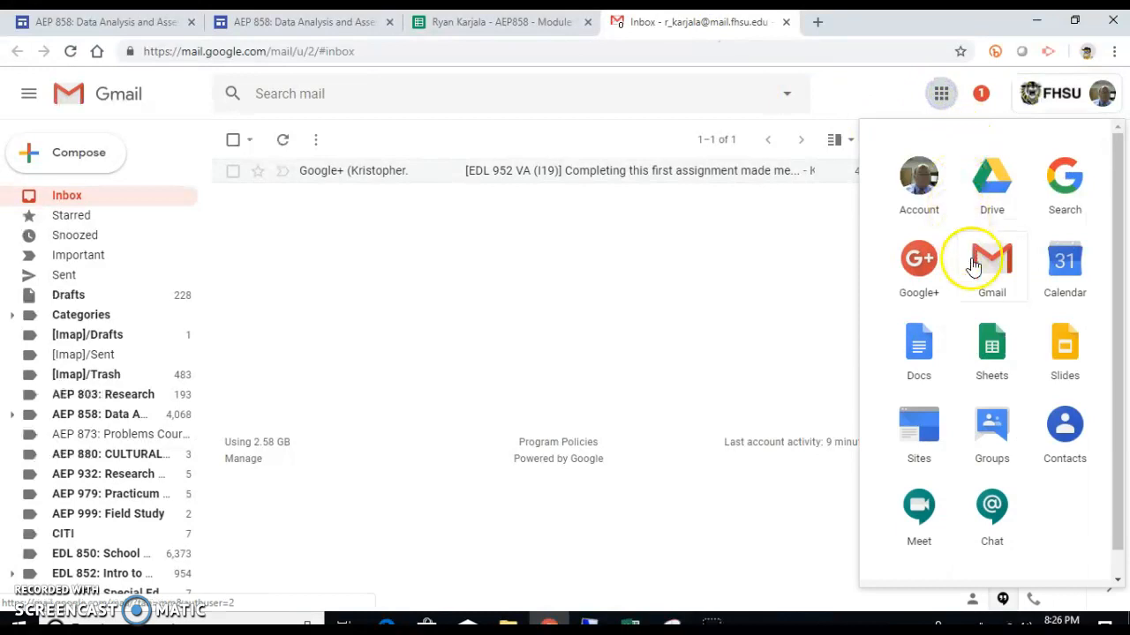
click(985, 367)
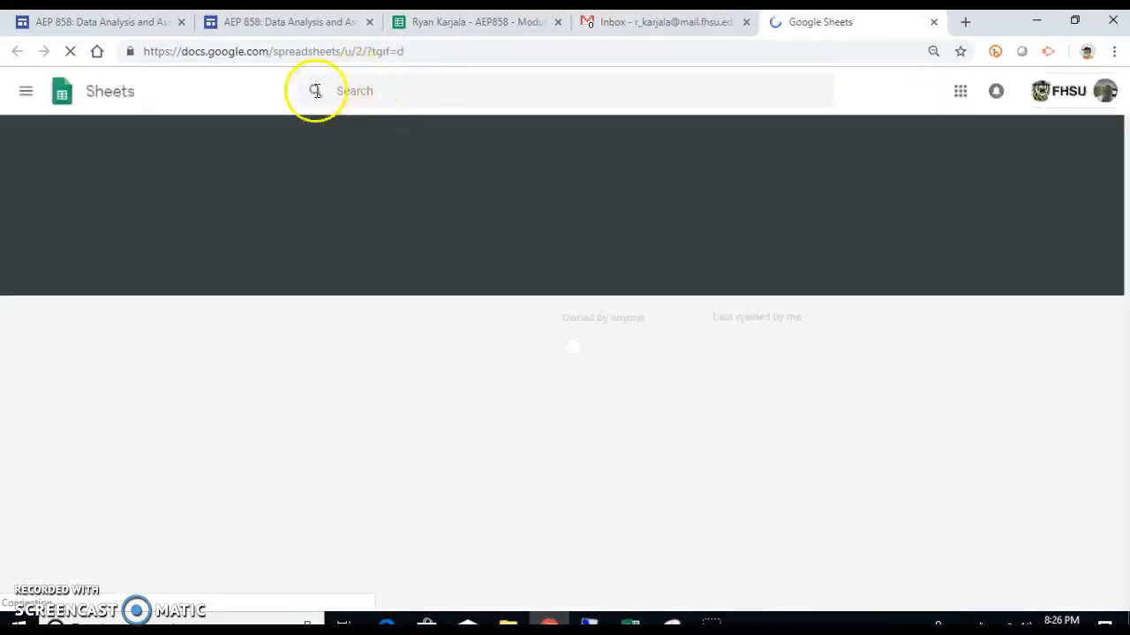
Step: Create a blank spreadsheet and paste the copied '-AEP 858-Spring 19-teacher' name as its title
click(219, 210)
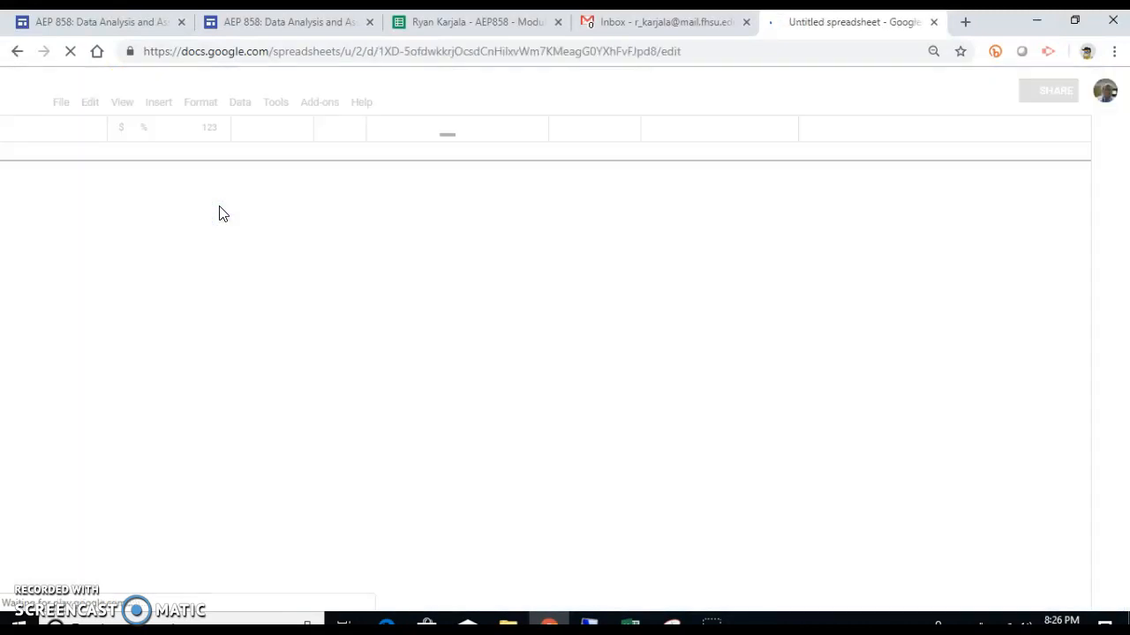
click(159, 85)
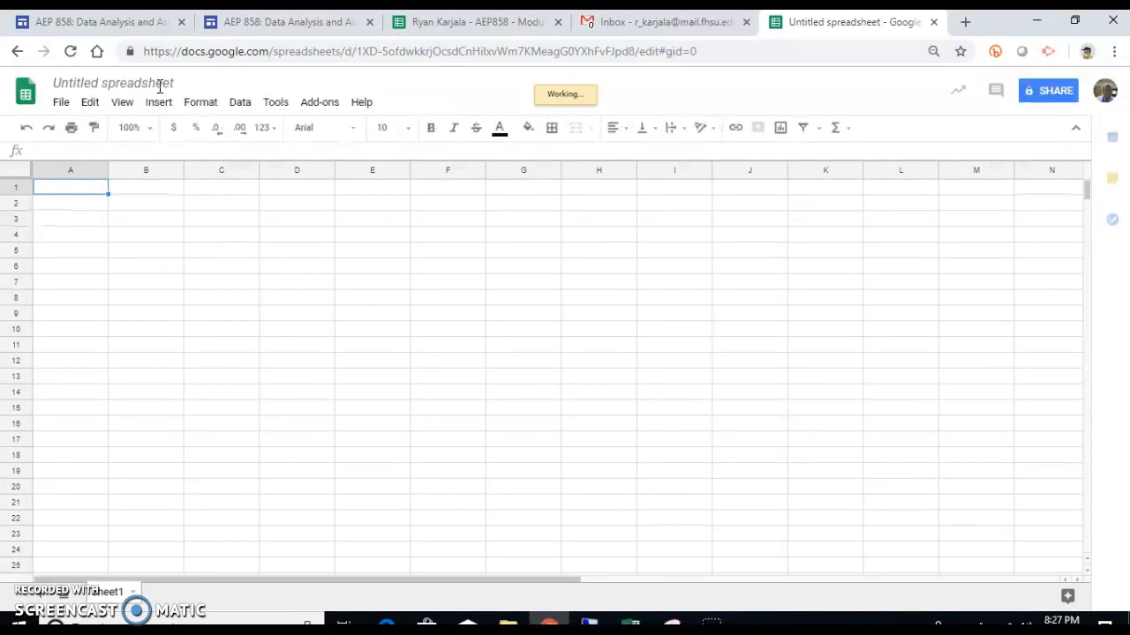
click(159, 85)
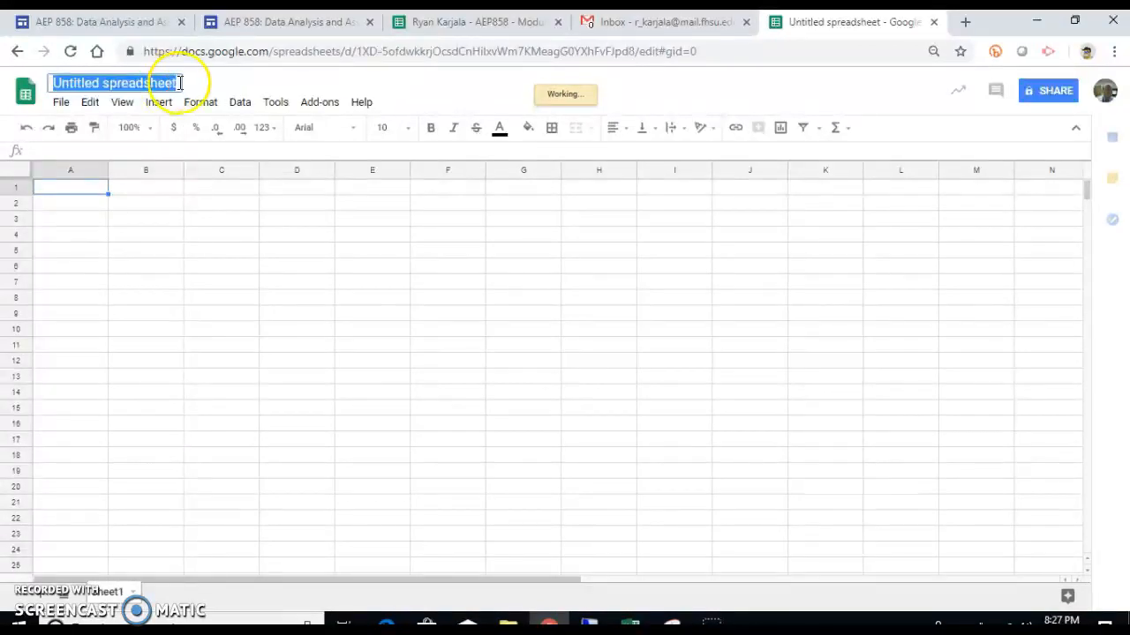
key(ctrl+v)
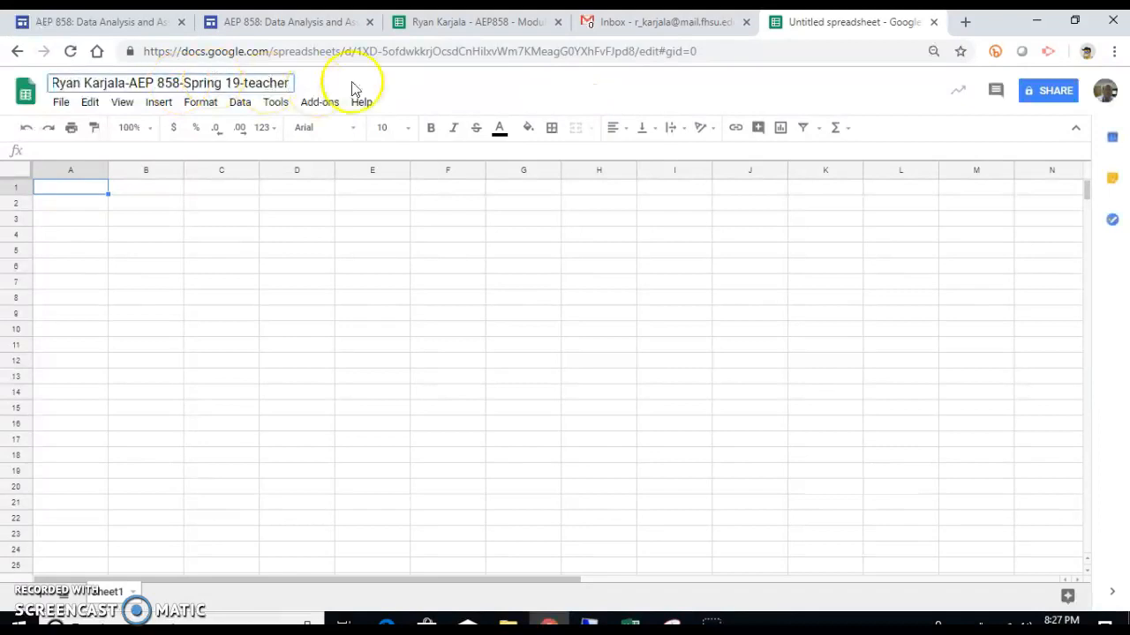
click(297, 23)
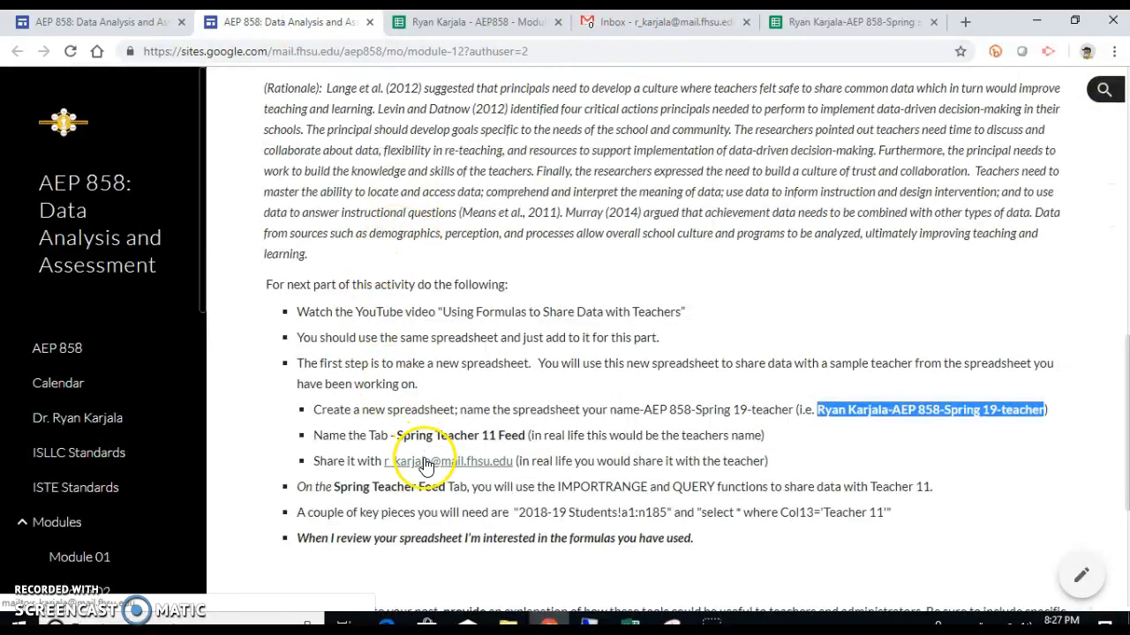
Step: Copy the tab name 'Spring Teacher 11 Feed' and return to the teacher spreadsheet
drag(398, 436, 526, 444)
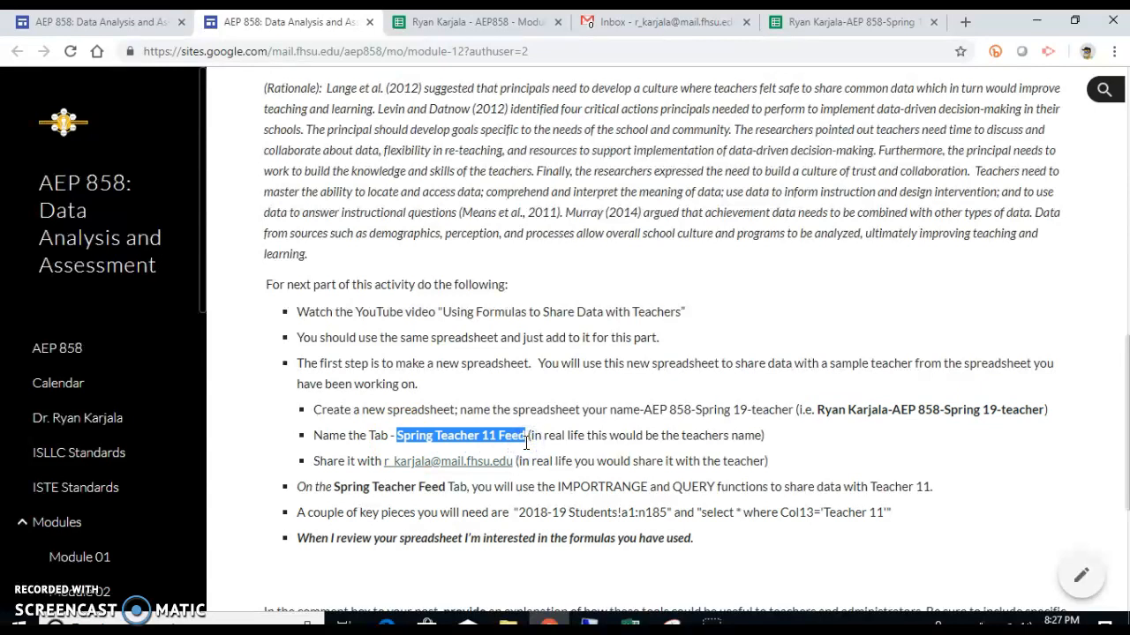
click(820, 22)
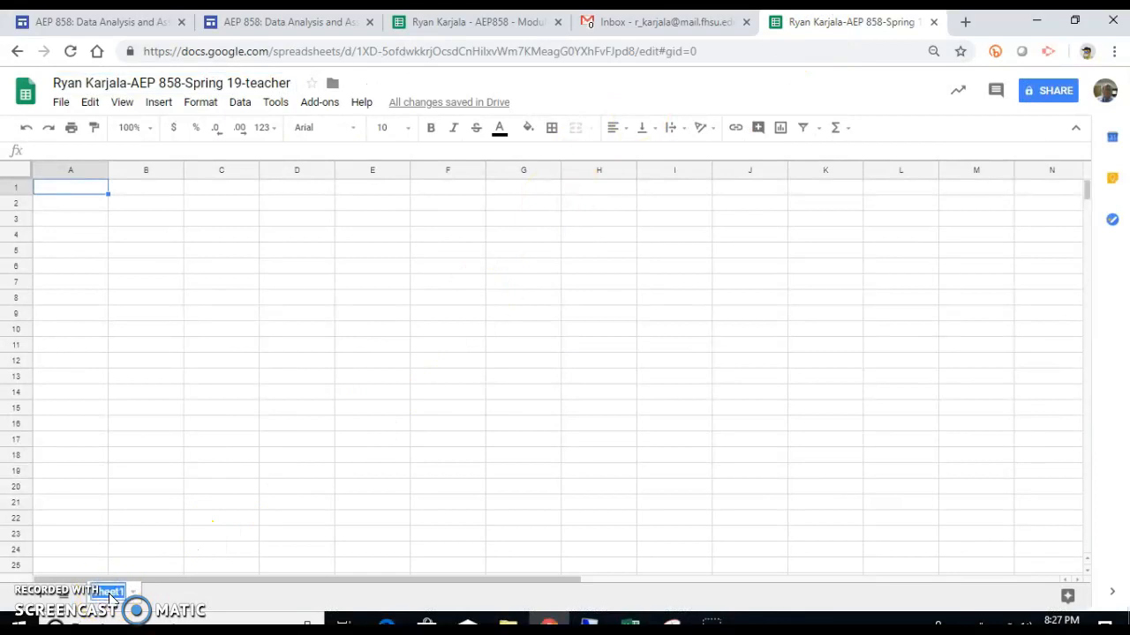
Step: Rename the sheet tab to 'Spring Teacher 11 Feed' and select cell A1
key(ctrl+v)
click(186, 502)
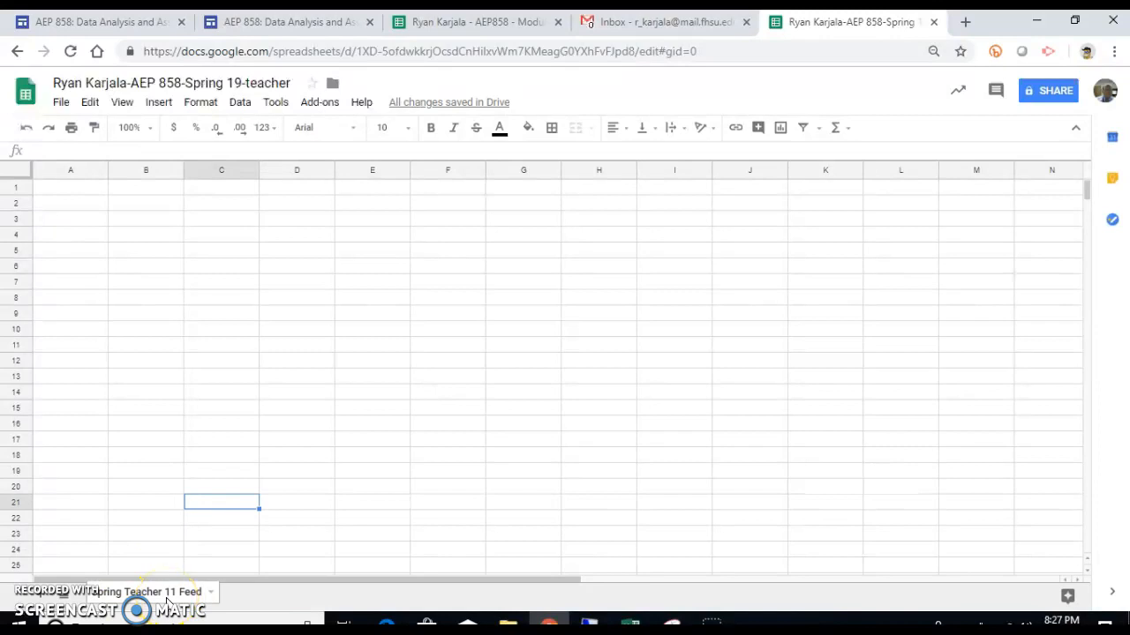
click(104, 190)
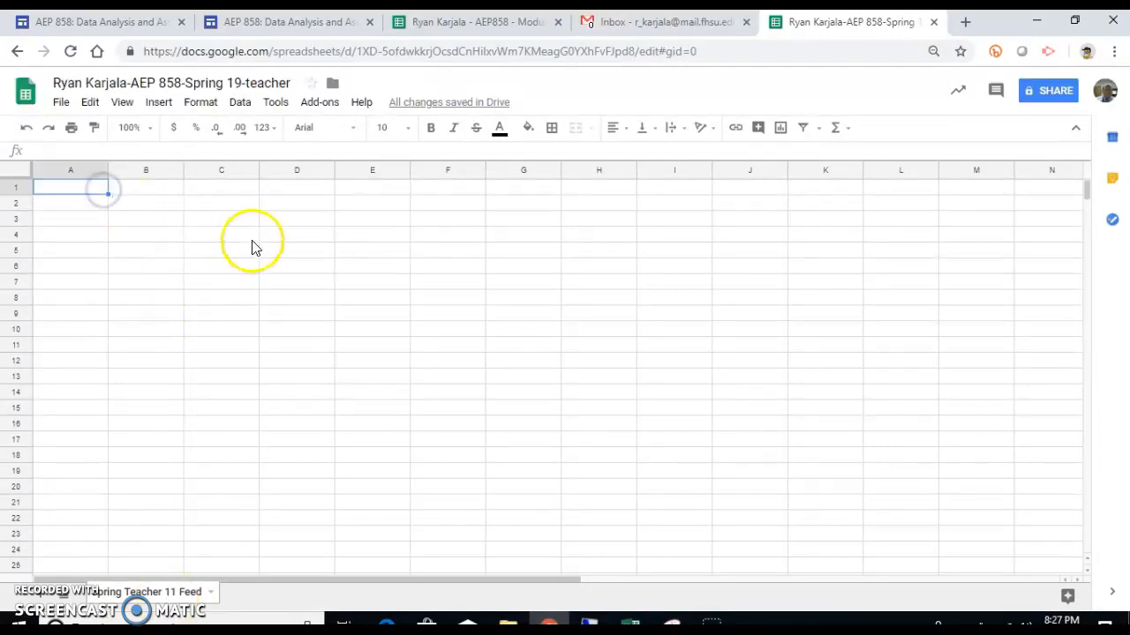
Step: Review the student data spreadsheet and course instructions, then begin editing A1's formula
click(491, 24)
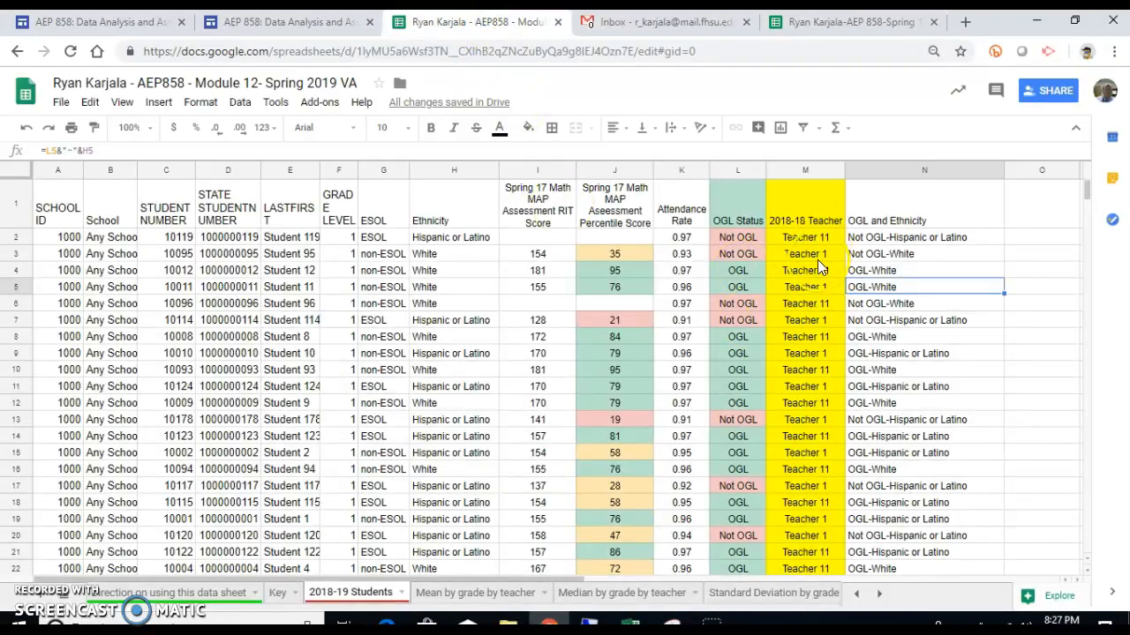
click(812, 21)
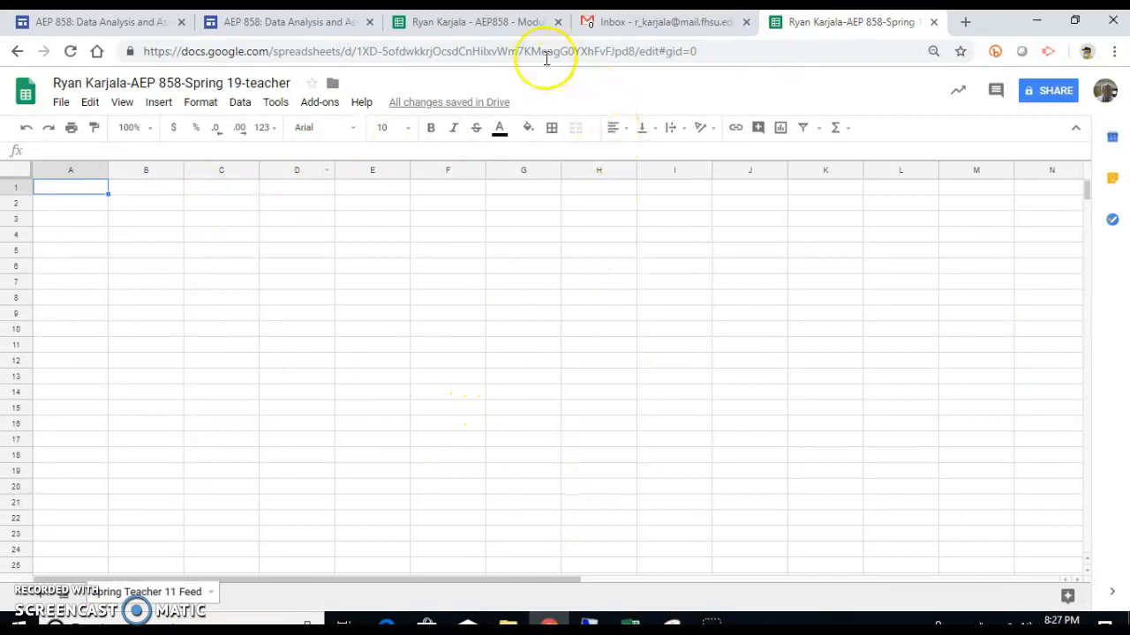
click(510, 24)
click(345, 22)
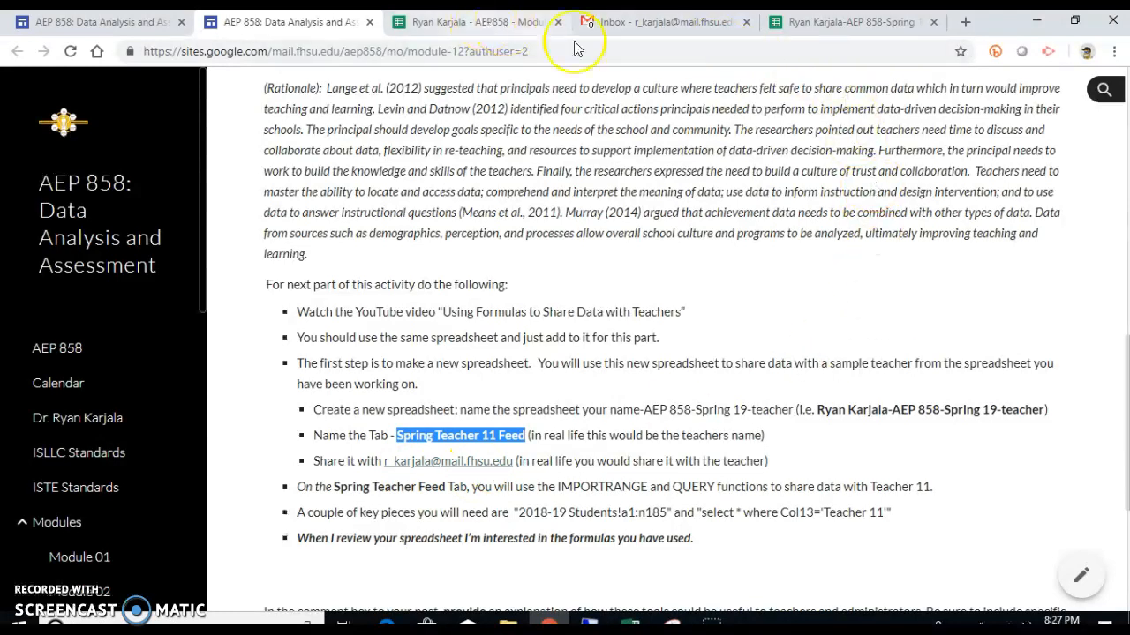
click(796, 23)
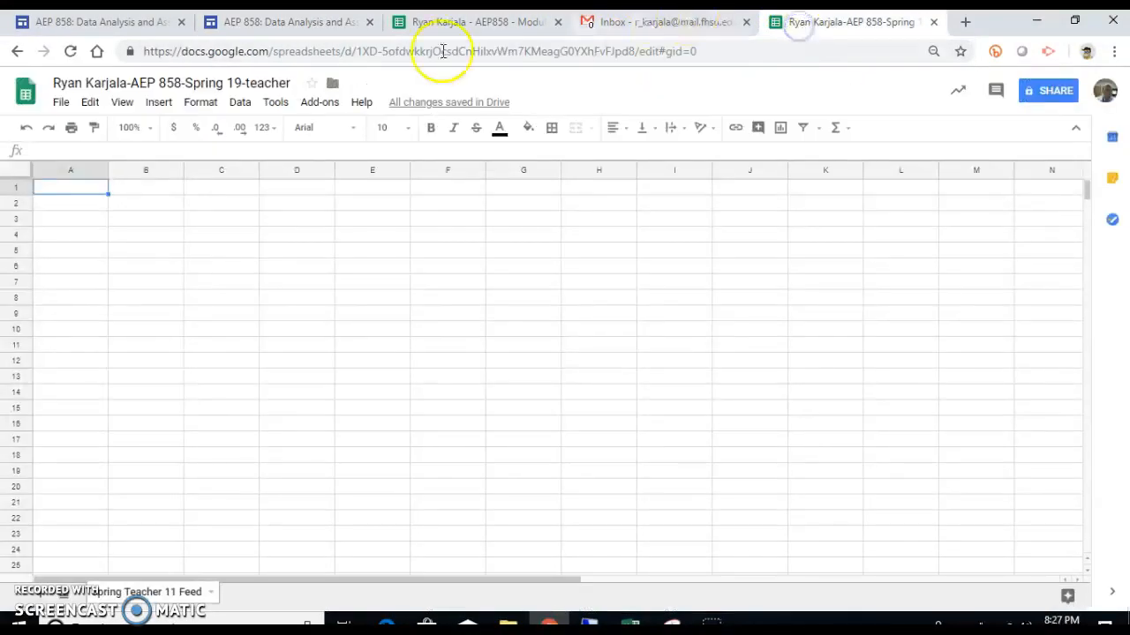
click(159, 151)
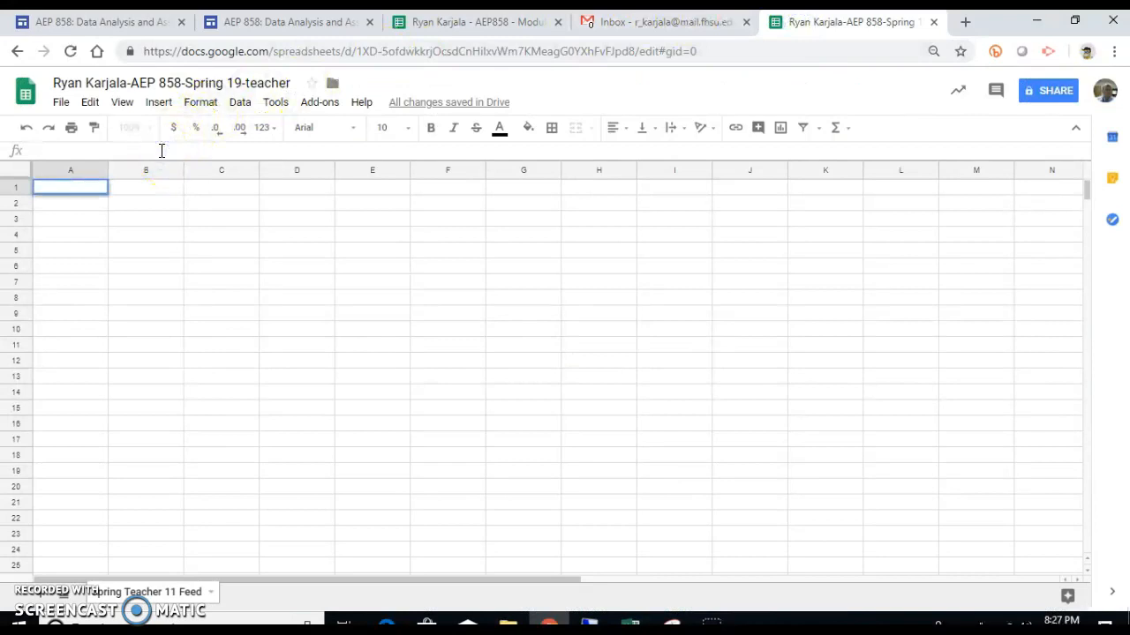
Step: Start =importrange(" in A1 and copy the student data spreadsheet's web address
text(=imp)
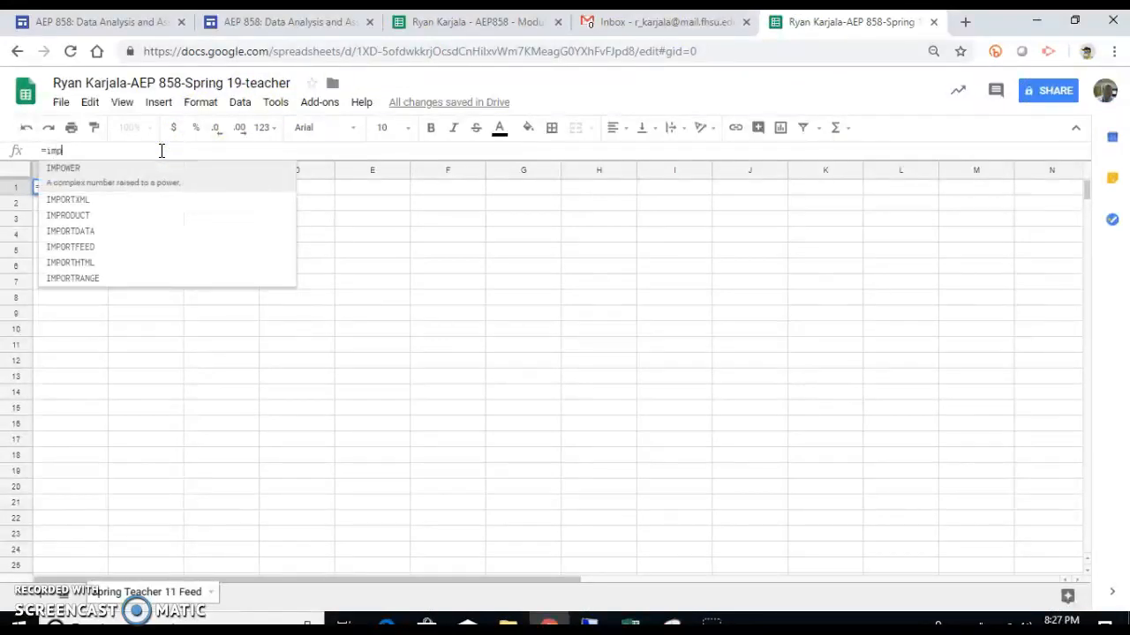
text(ortr)
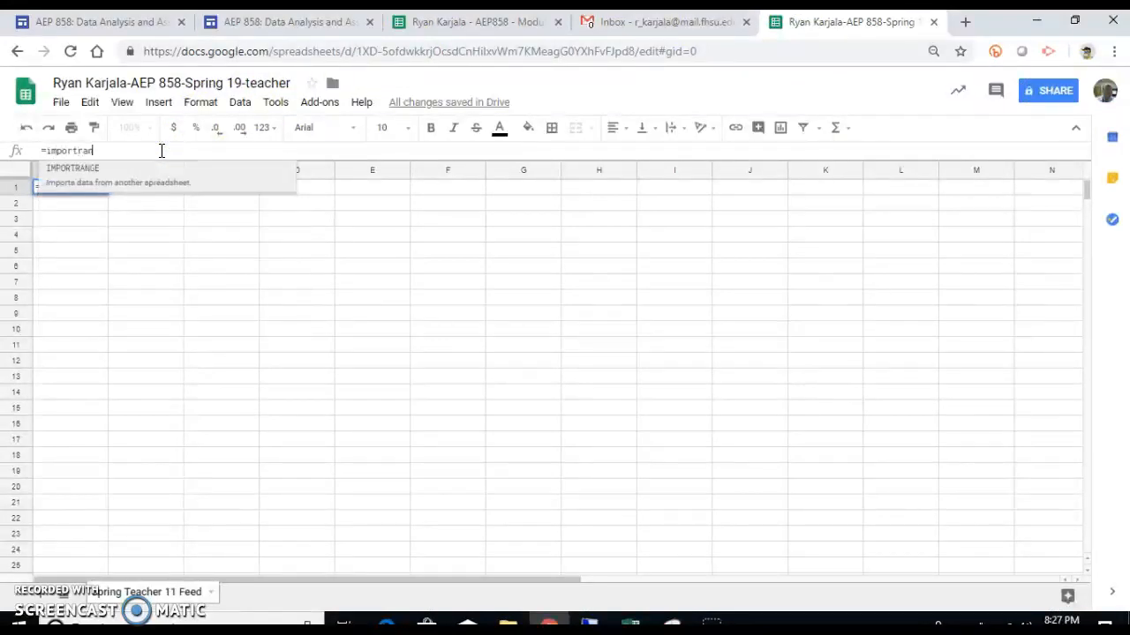
text(ange()
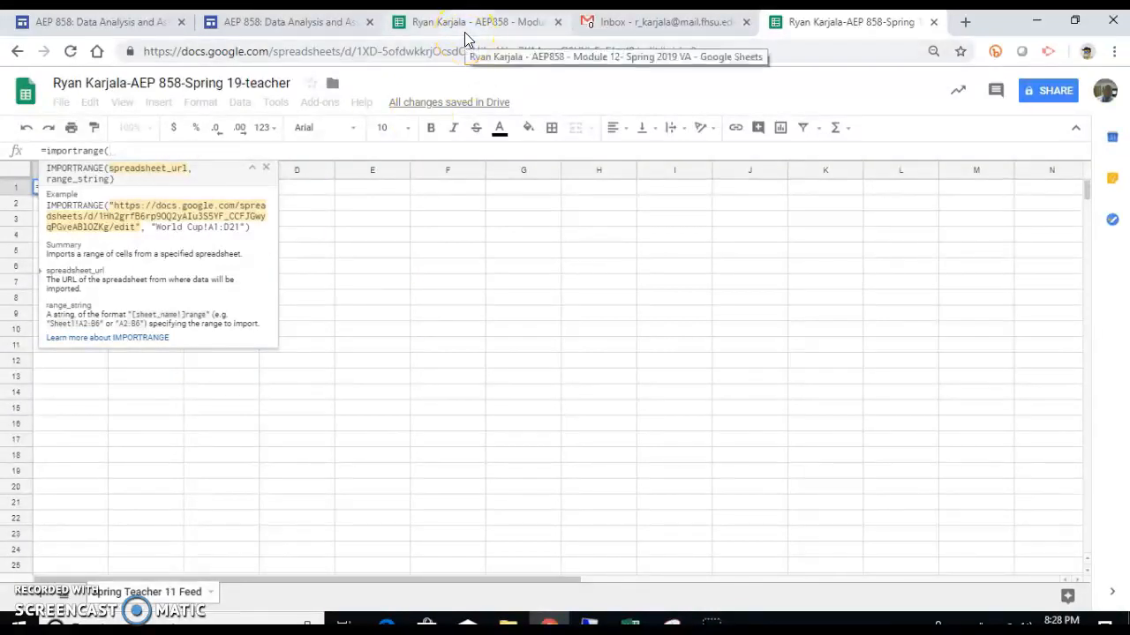
text(")
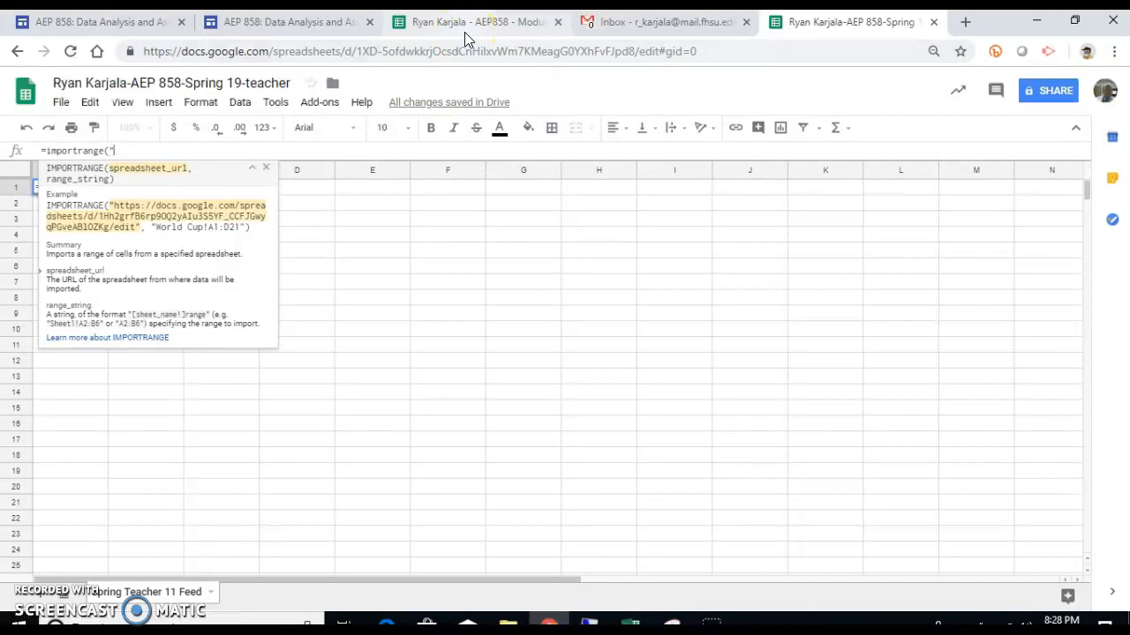
click(466, 35)
drag(716, 55, 92, 50)
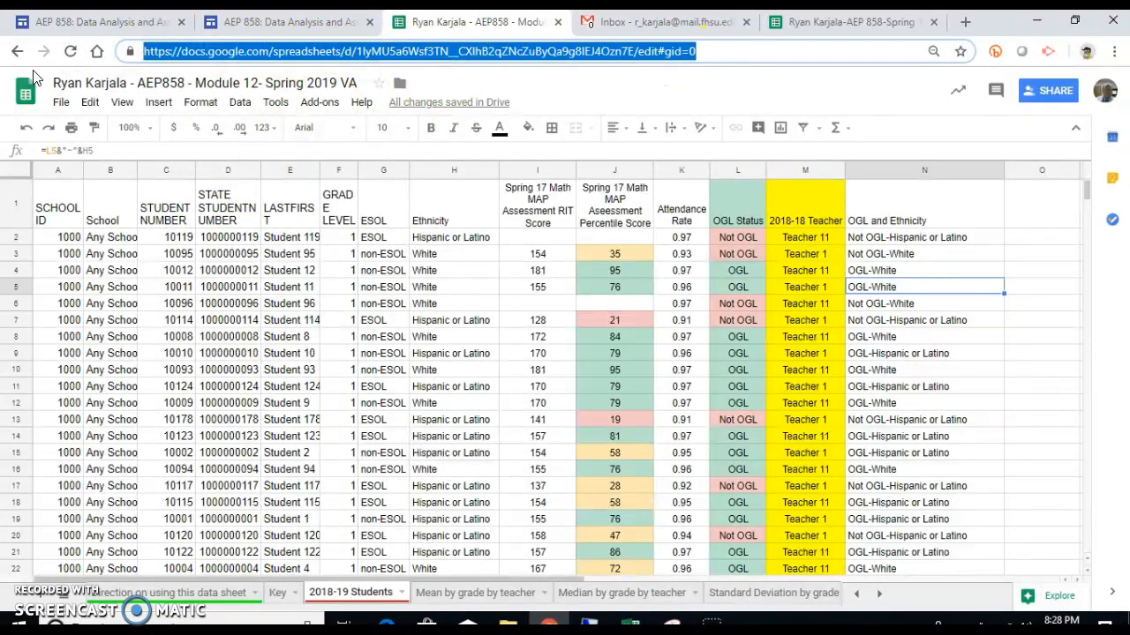
Step: Paste the source spreadsheet URL into the IMPORTRANGE formula followed by a comma
click(799, 26)
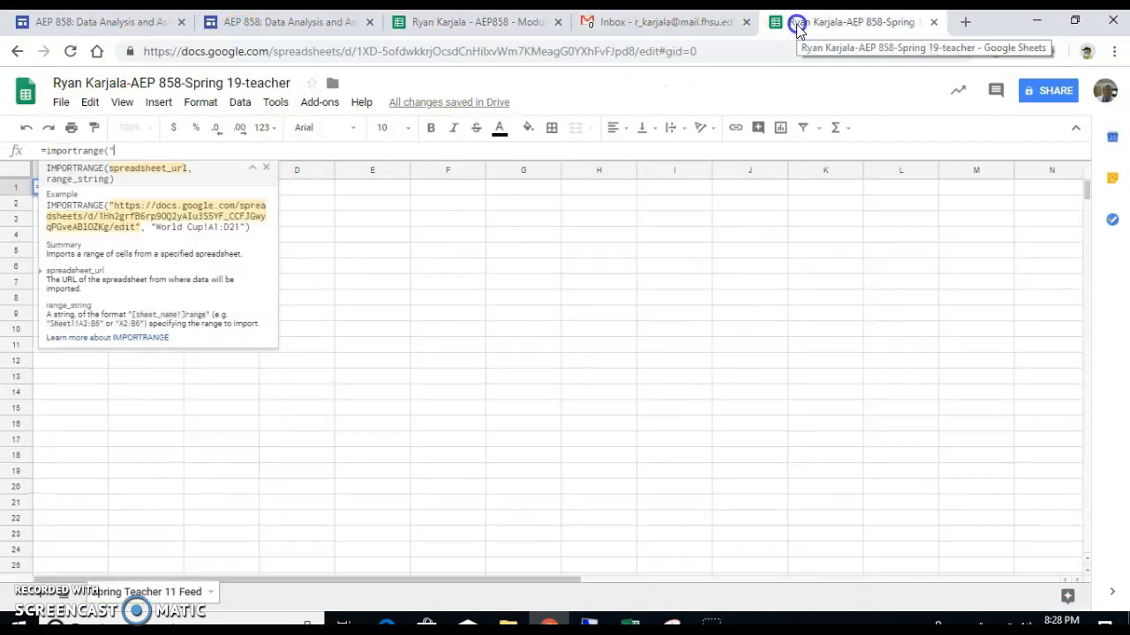
click(212, 149)
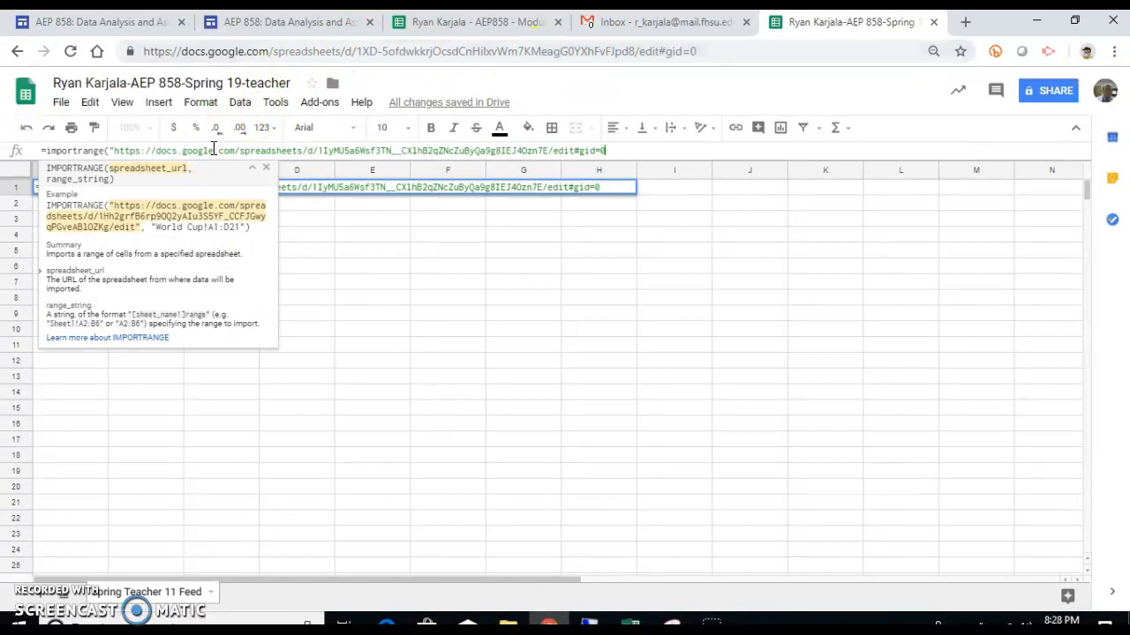
text(,)
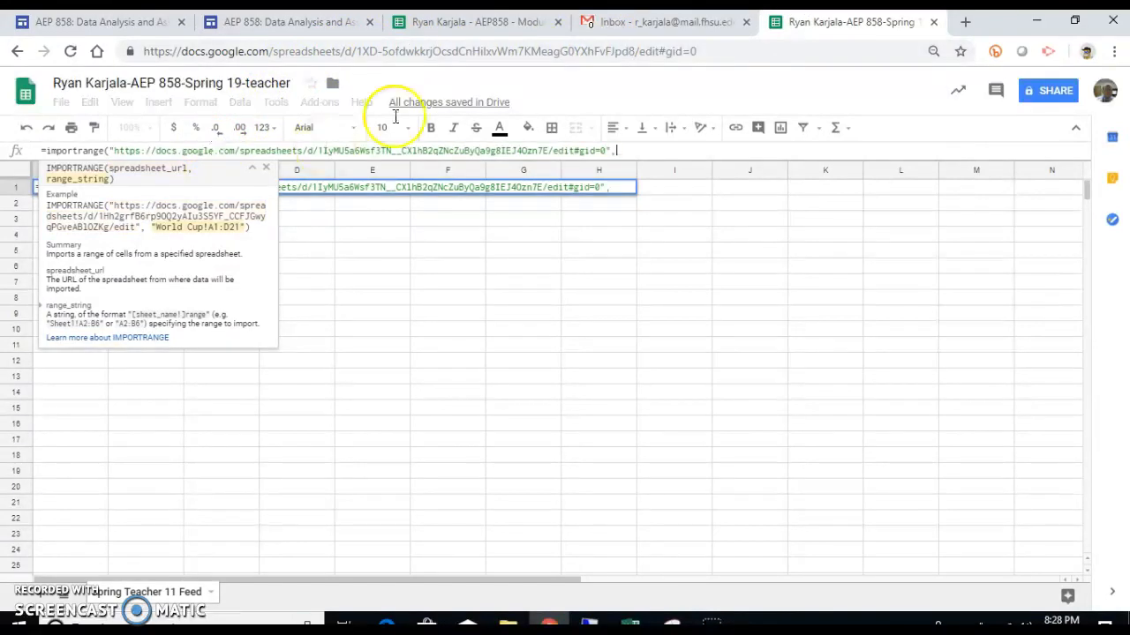
click(437, 24)
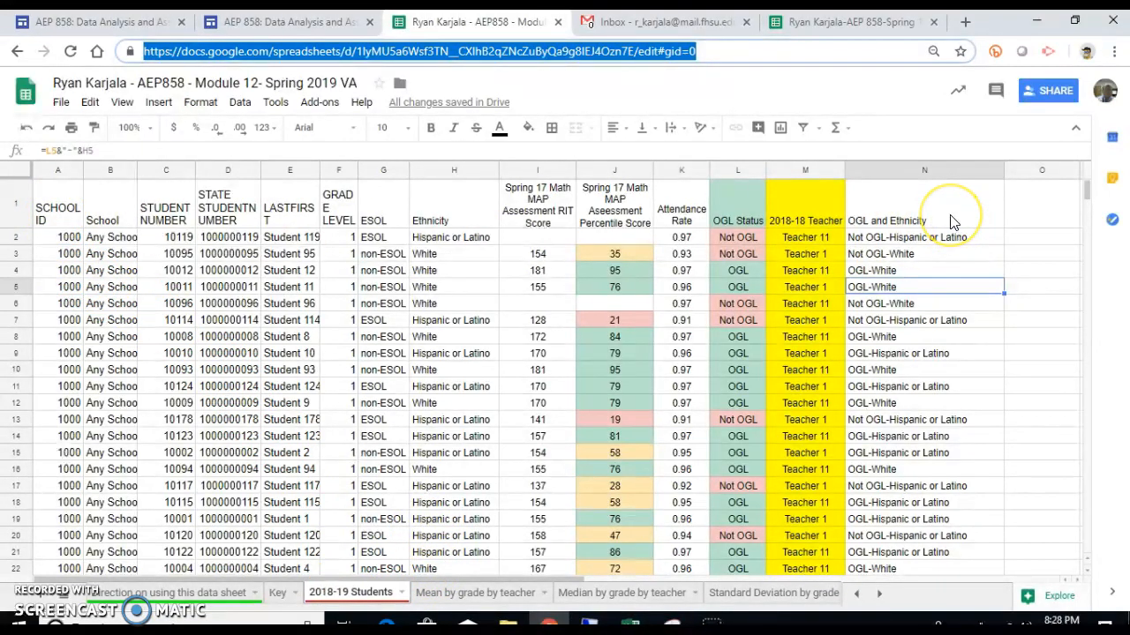
click(290, 21)
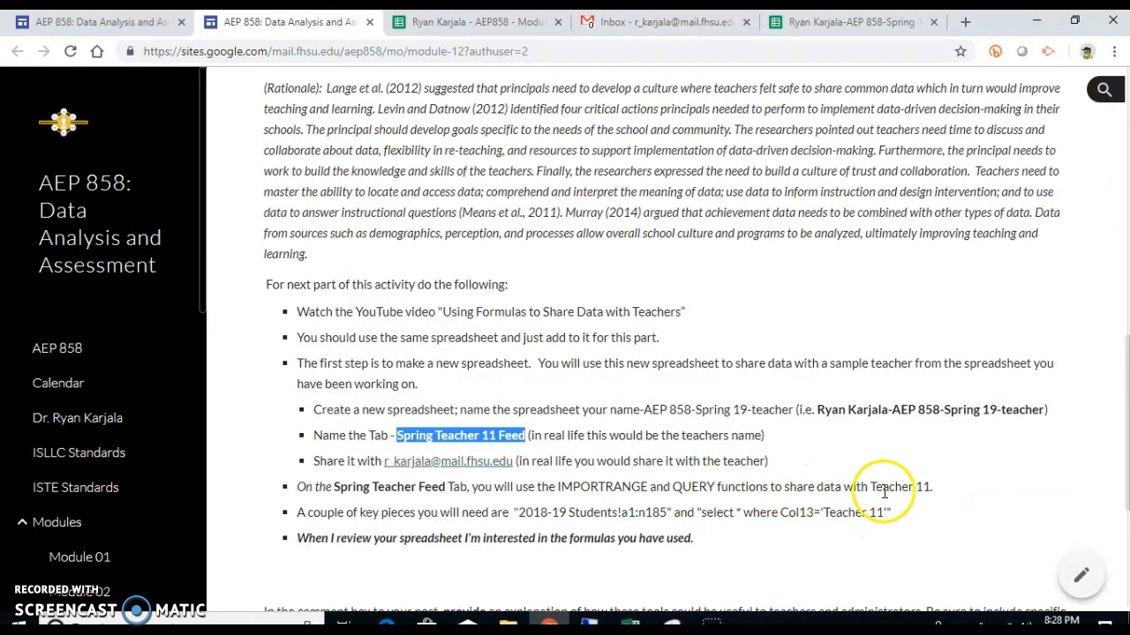
Step: Copy the range '2018-19 Students!a1:n185' from the instructions and return to the teacher spreadsheet
drag(672, 515, 528, 507)
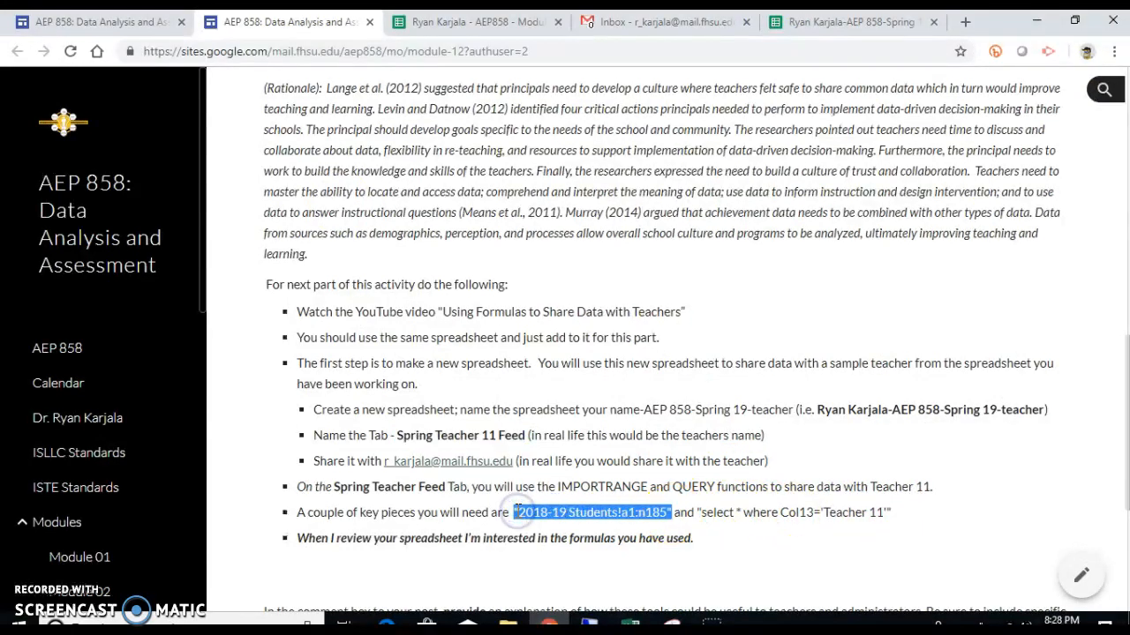
click(884, 28)
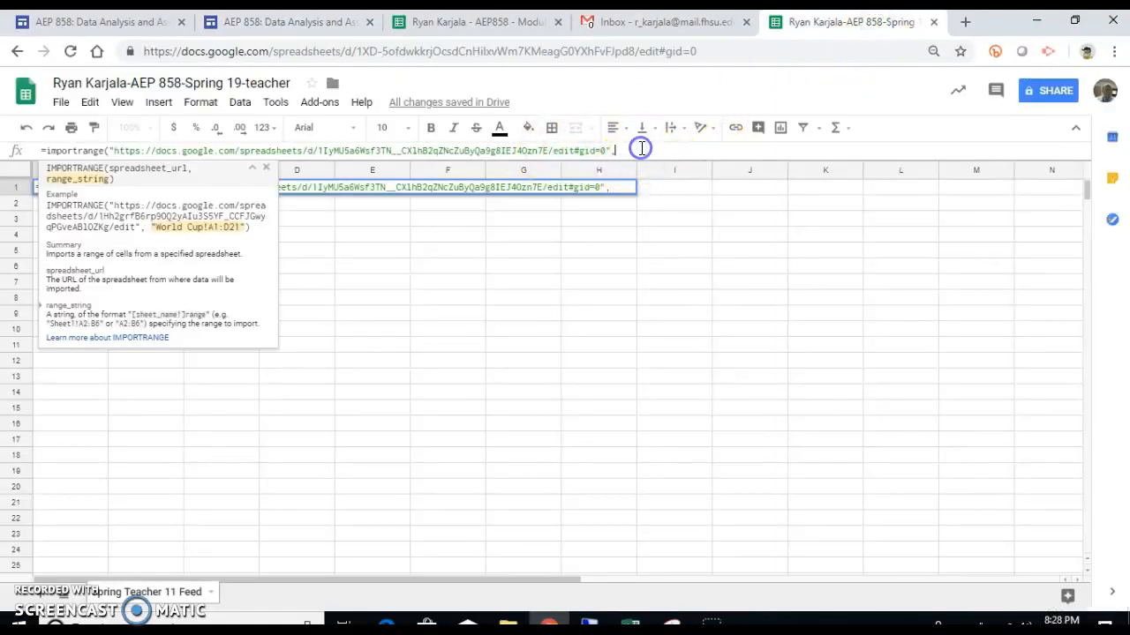
Step: Paste '2018-19 Students!a1:n185' as the range, close the parenthesis, and enter the formula
text("2018-19 Students!a1:n185")
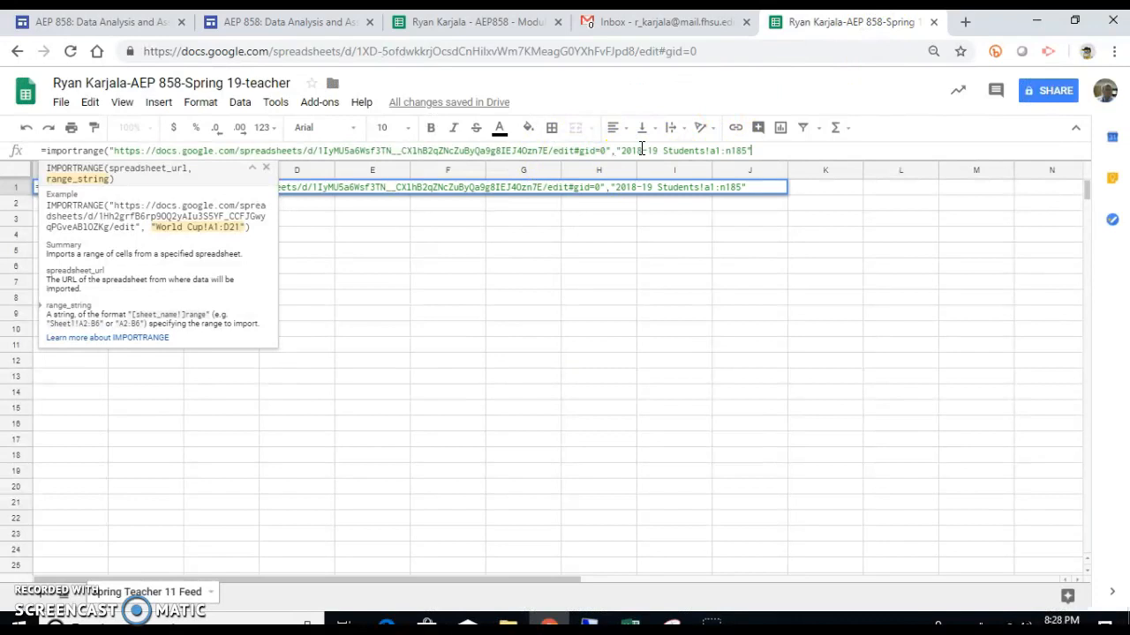
text())
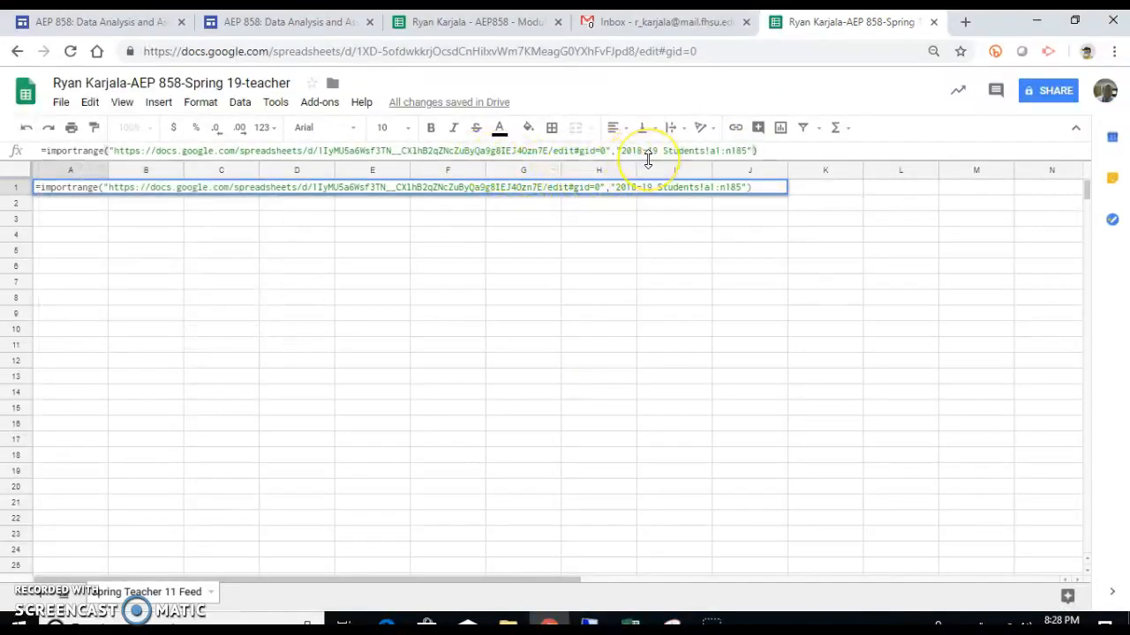
key(Return)
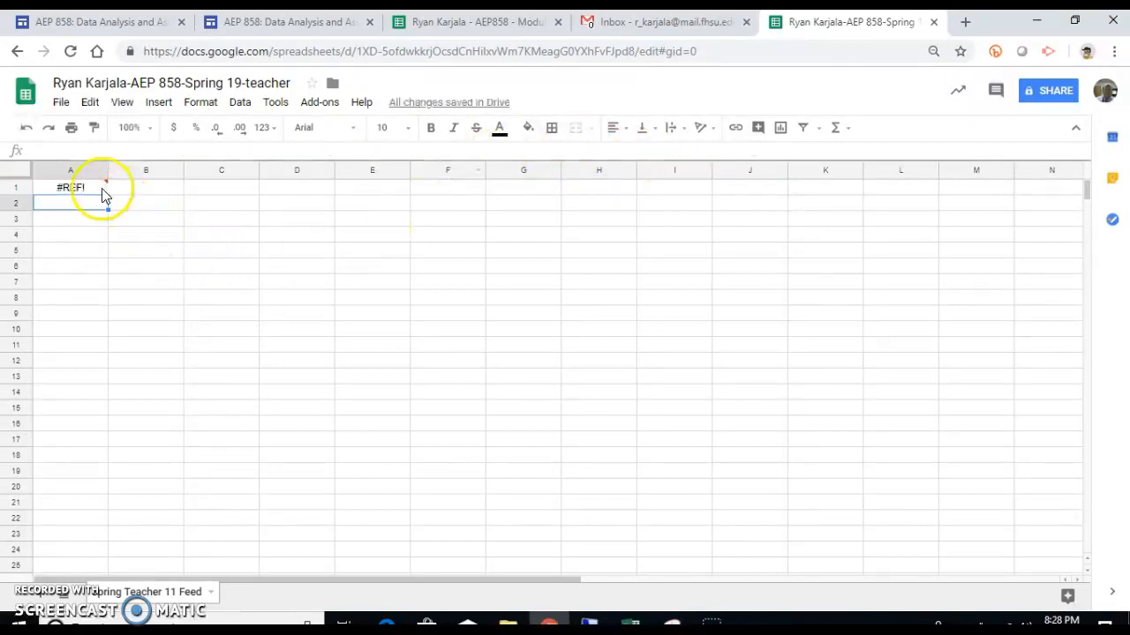
Step: Allow access on A1's #REF! error so the student data imports into the teacher tab
click(101, 192)
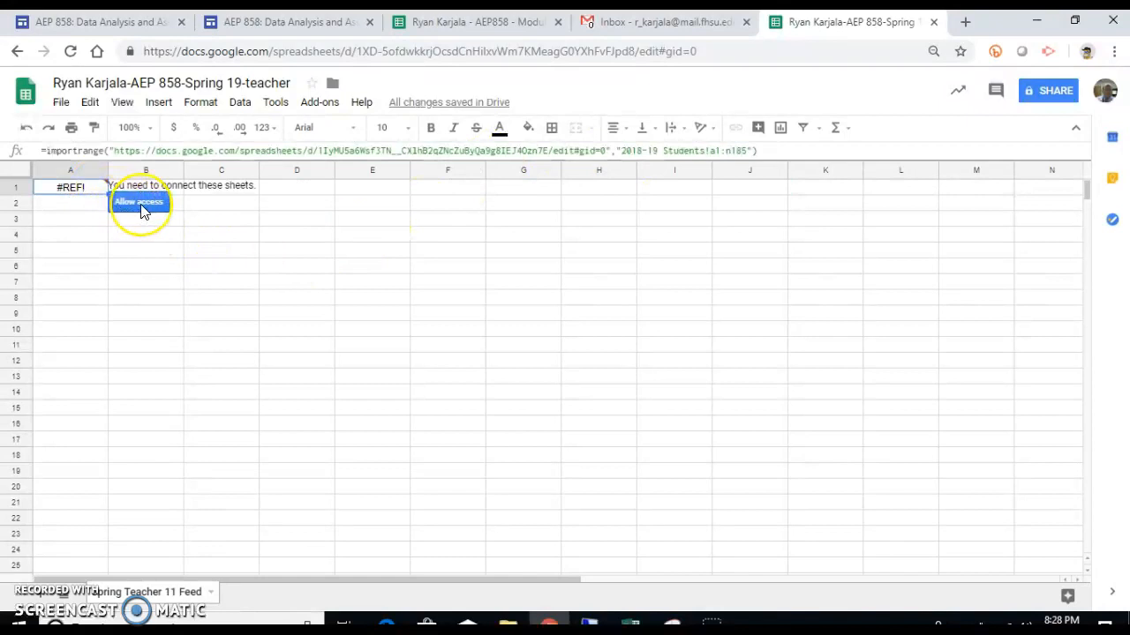
click(141, 205)
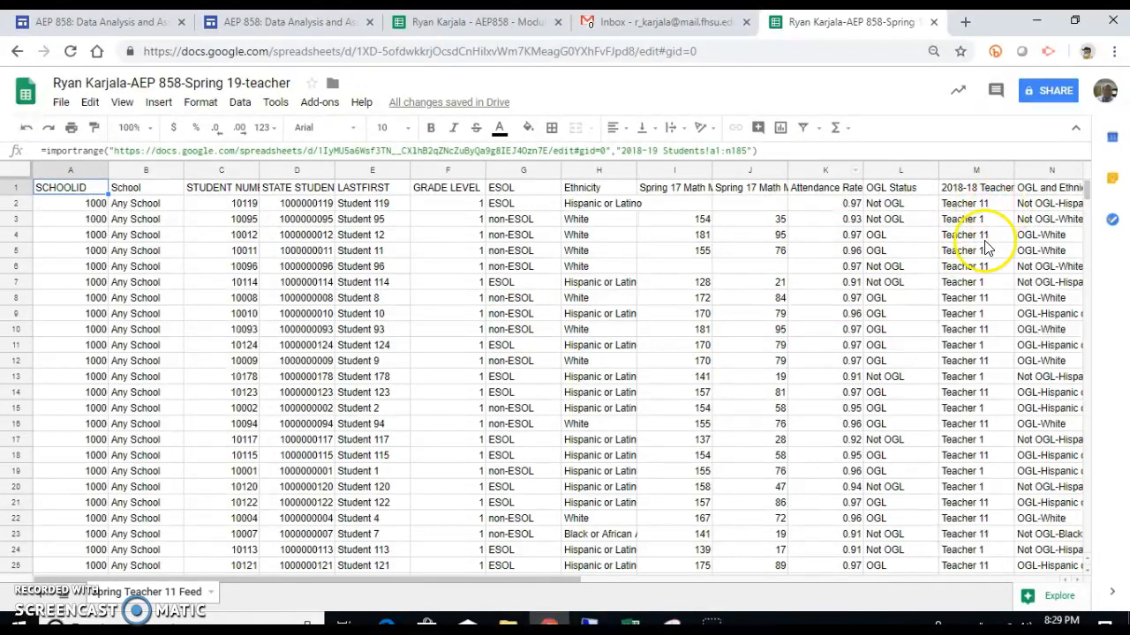
click(353, 22)
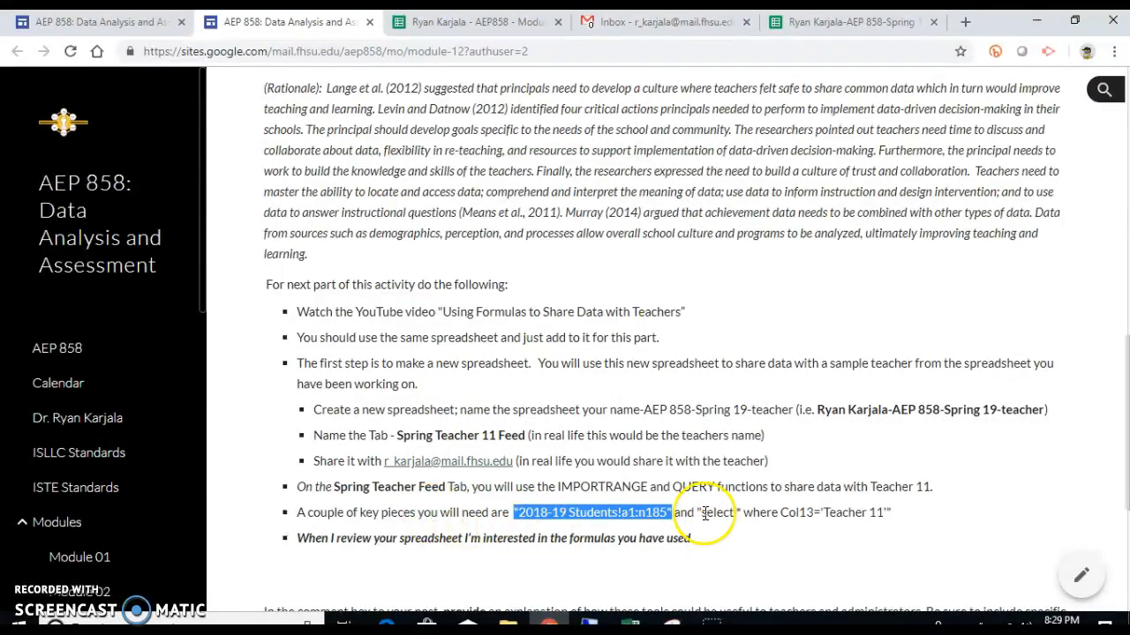
Step: Insert query( before IMPORTRANGE in A1's formula and add a trailing comma
click(826, 23)
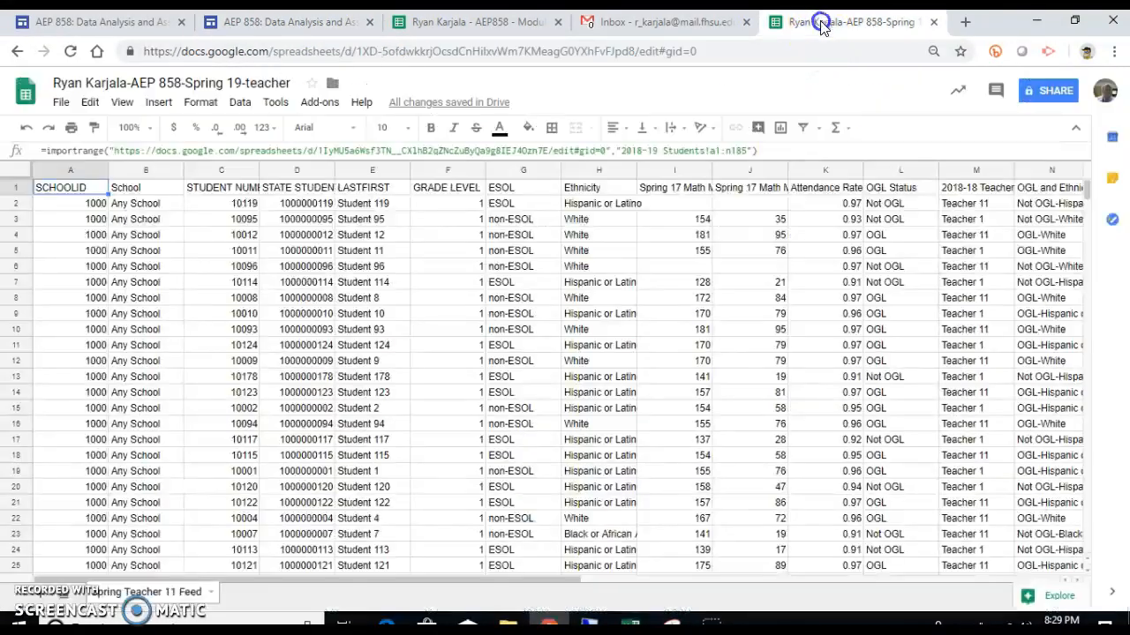
click(51, 151)
text(query)
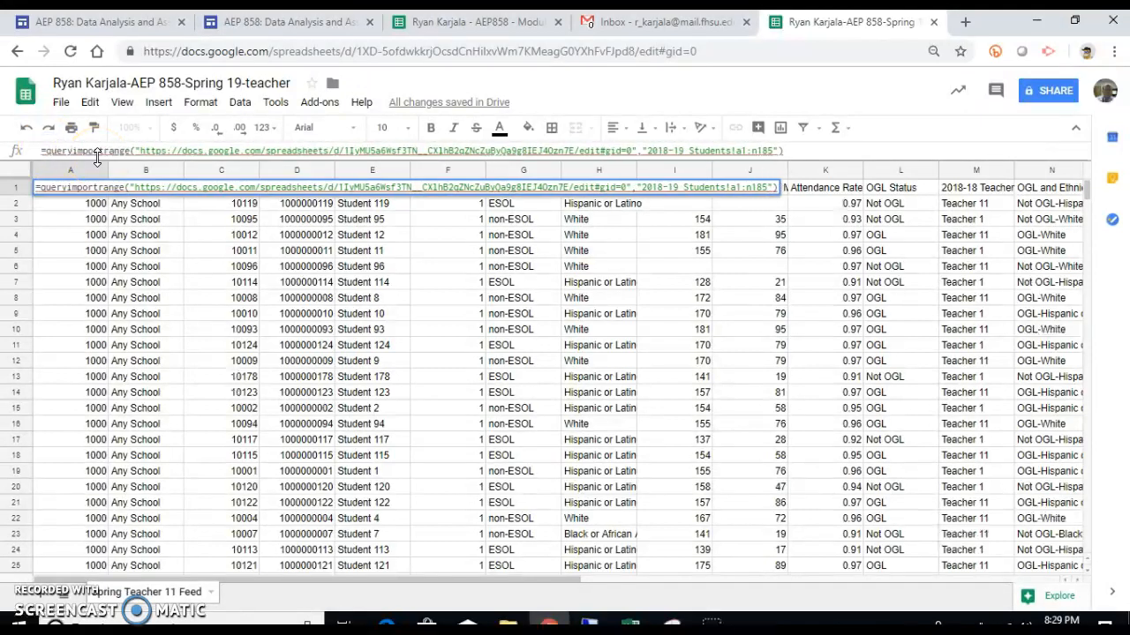
text(()
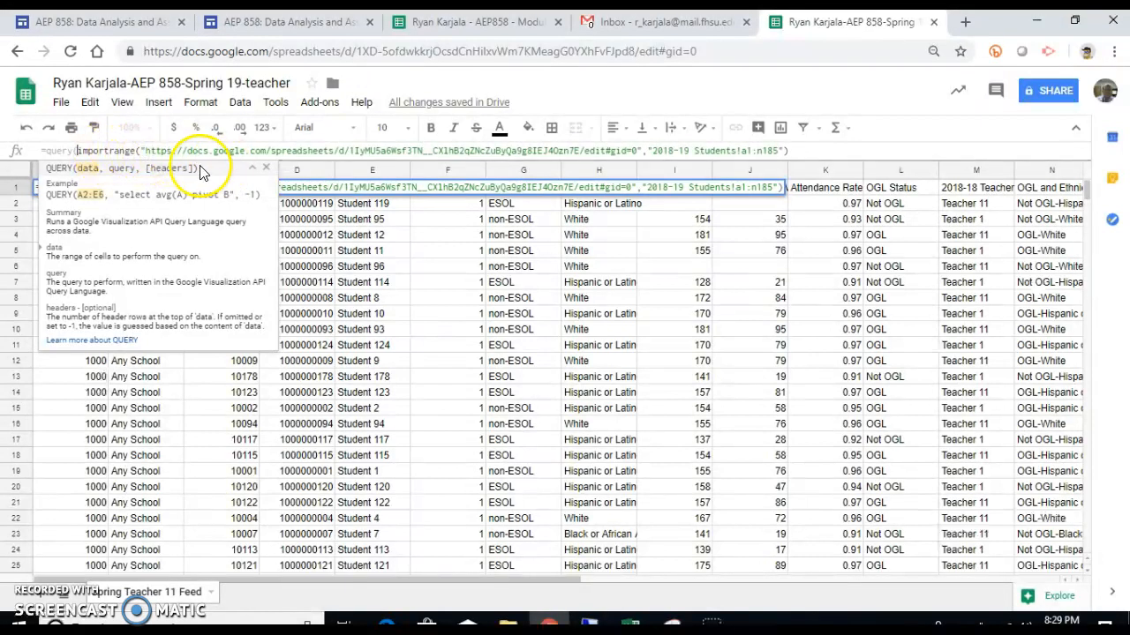
click(813, 147)
text(,)
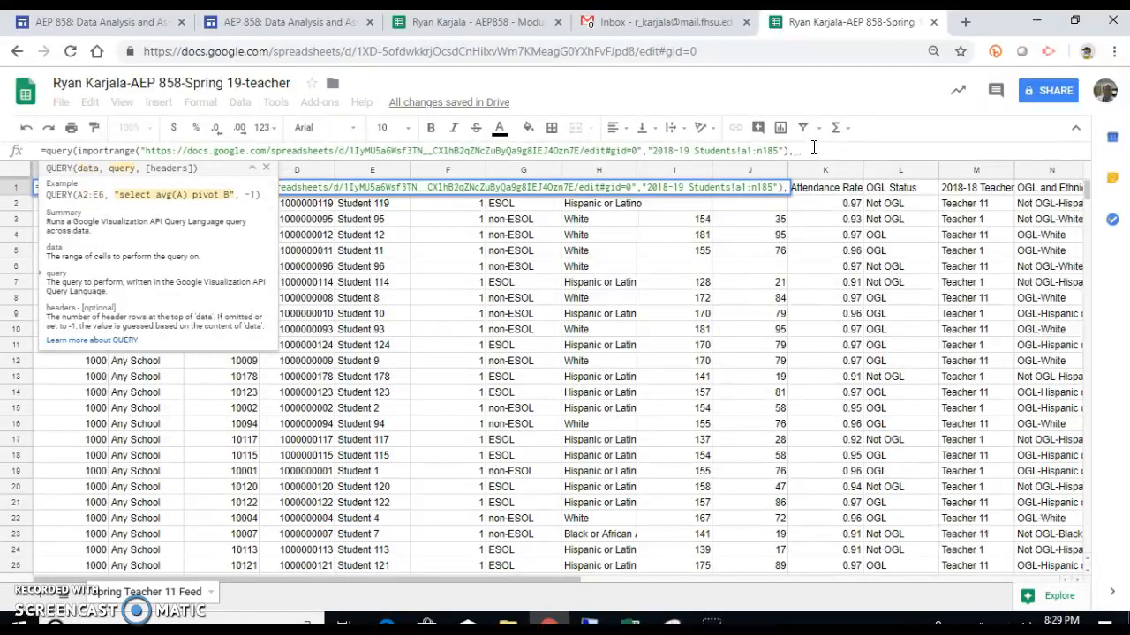
Step: Copy the query select * where Col13='Teacher 11' from the course site into the spreadsheet formula
click(329, 21)
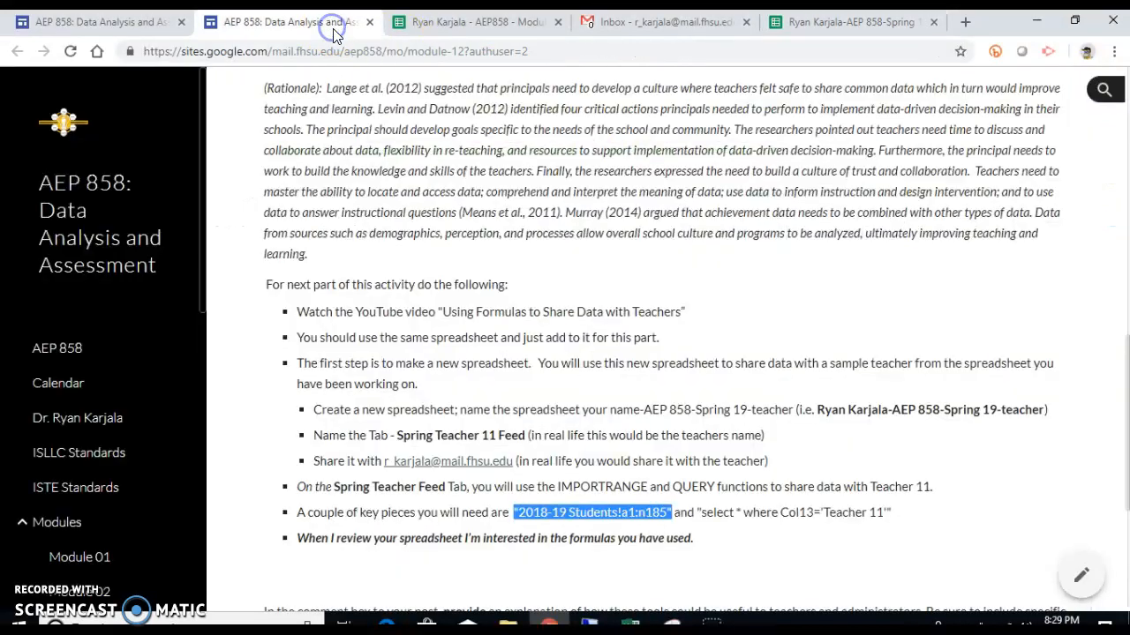
click(697, 510)
drag(697, 510, 893, 518)
key(ctrl+c)
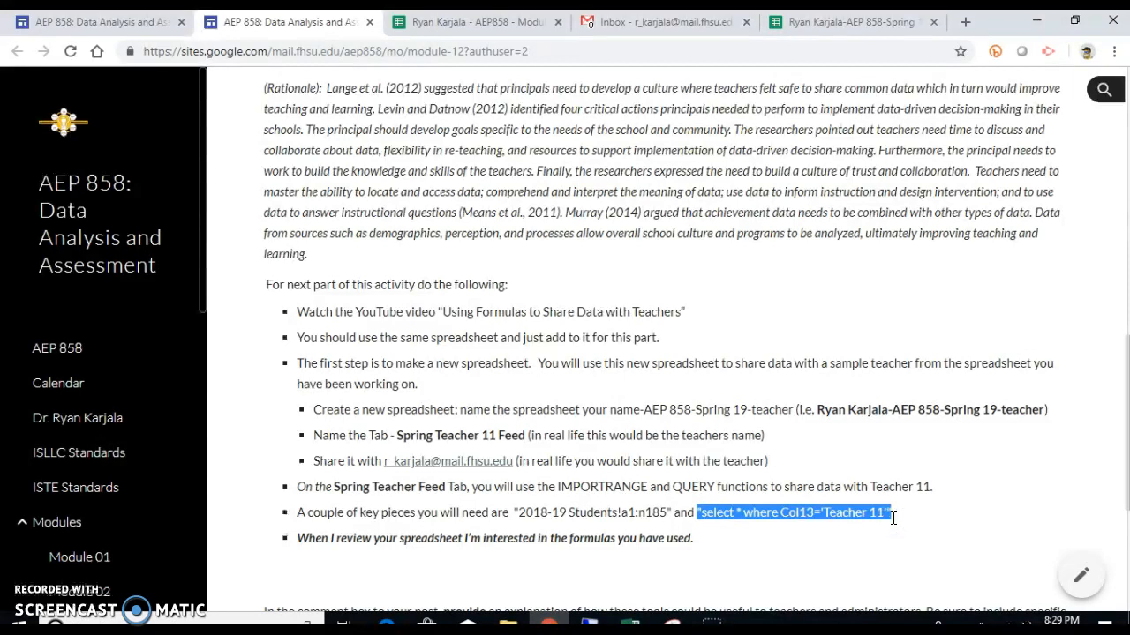
click(852, 23)
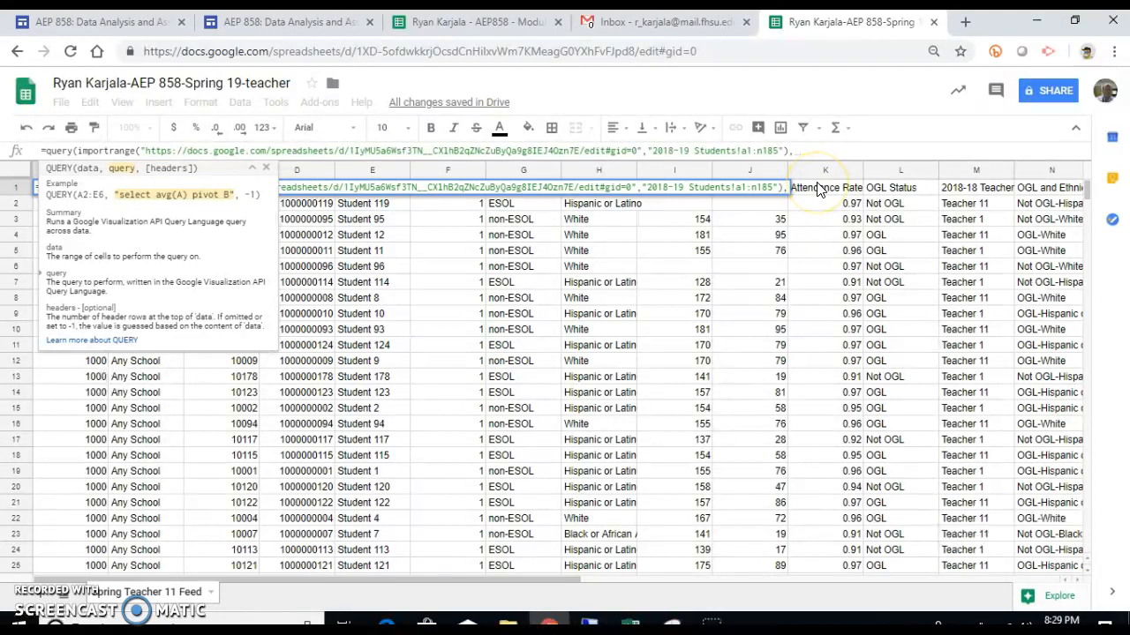
key(ctrl+v)
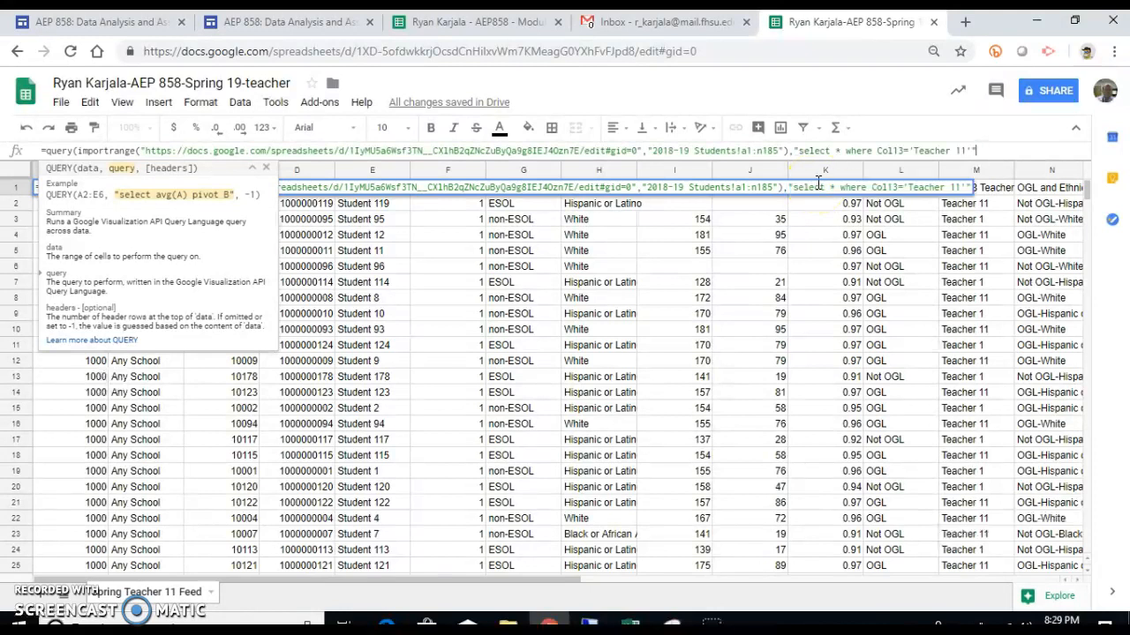
Step: Finish the QUERY formula with ',true)' as the headers argument and enter it
text(,)
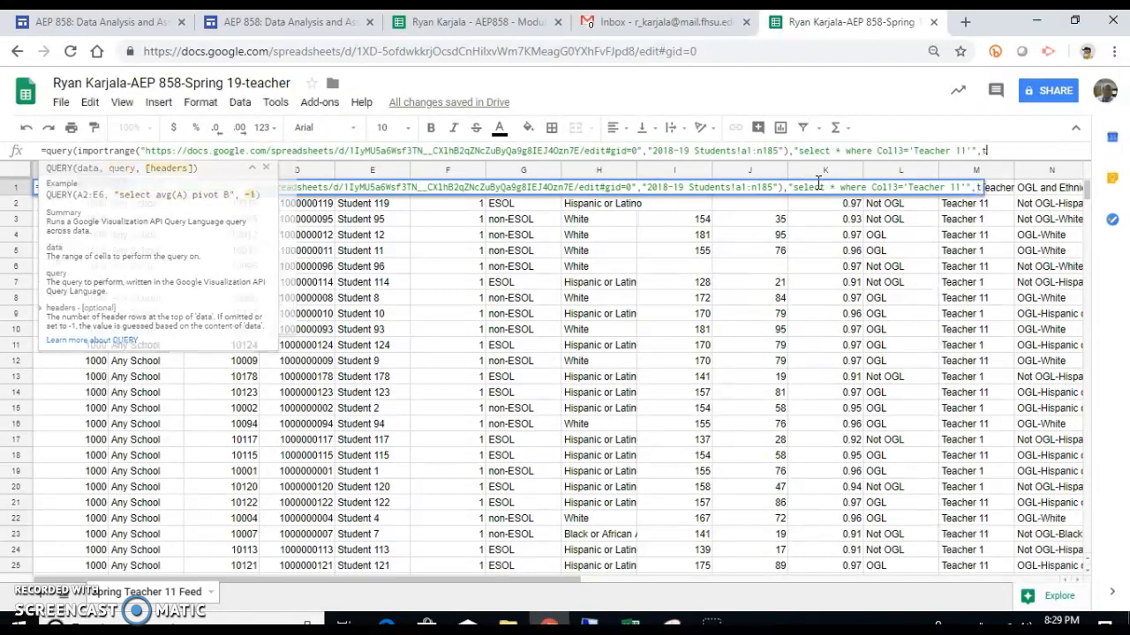
text(tre)
key(BackSpace)
text(i)
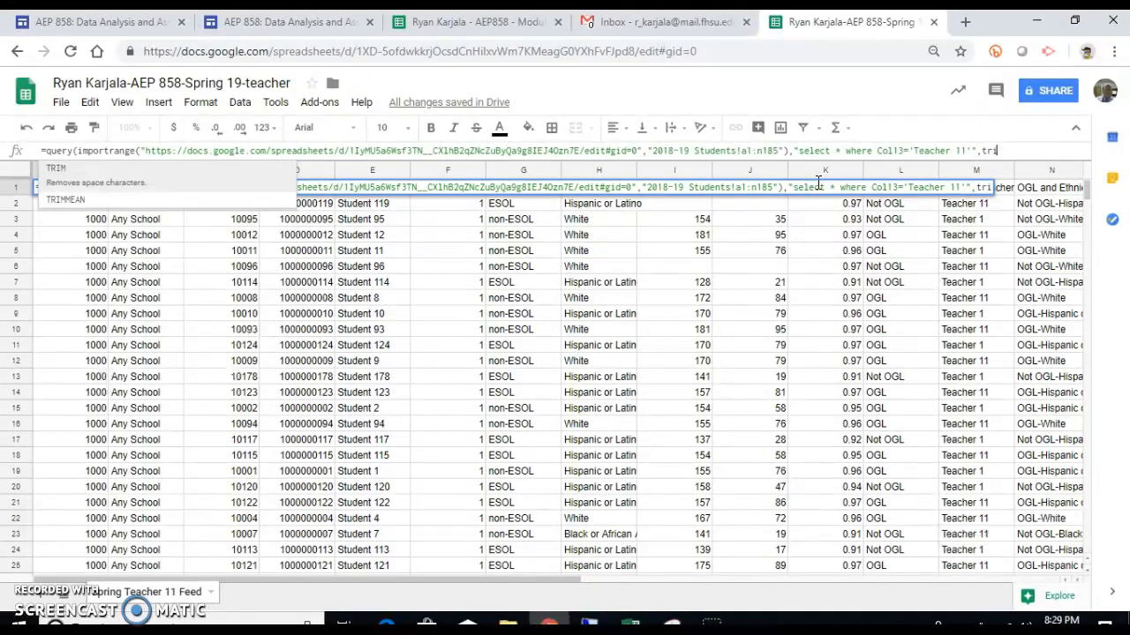
key(BackSpace)
text(ue))
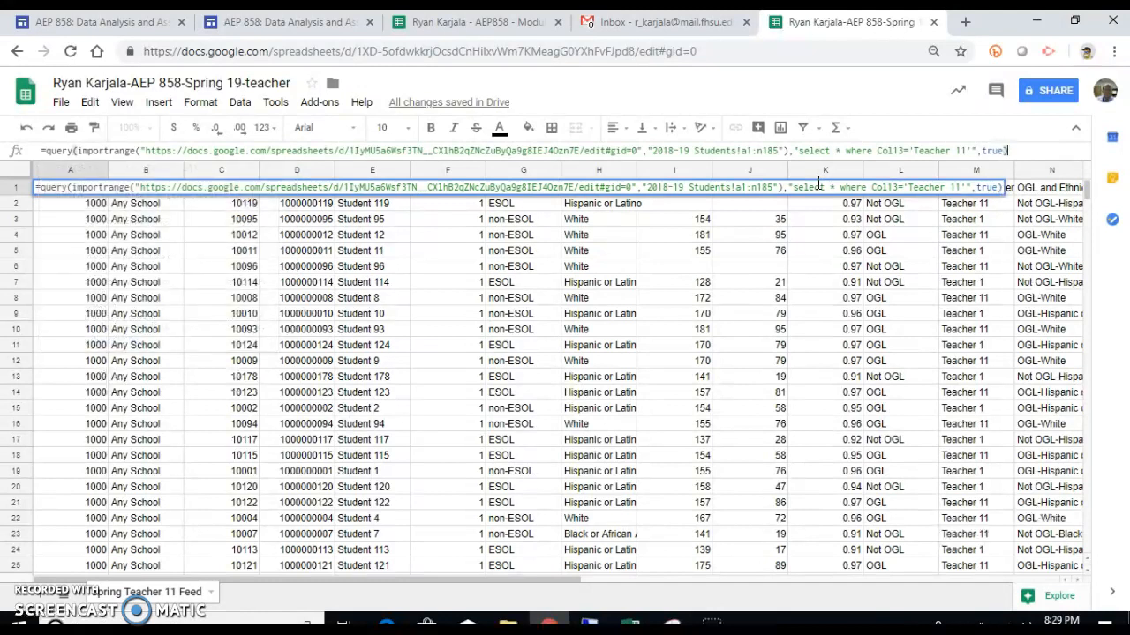
key(Return)
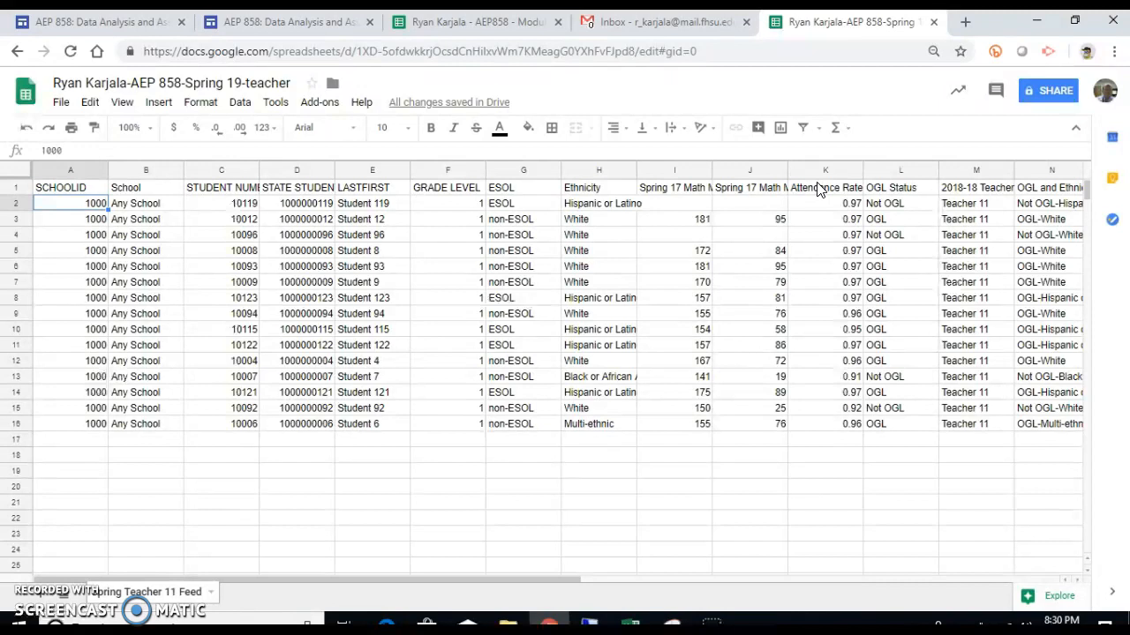
Step: Review the query formula in A1, then go to the Module 12 source spreadsheet
click(80, 189)
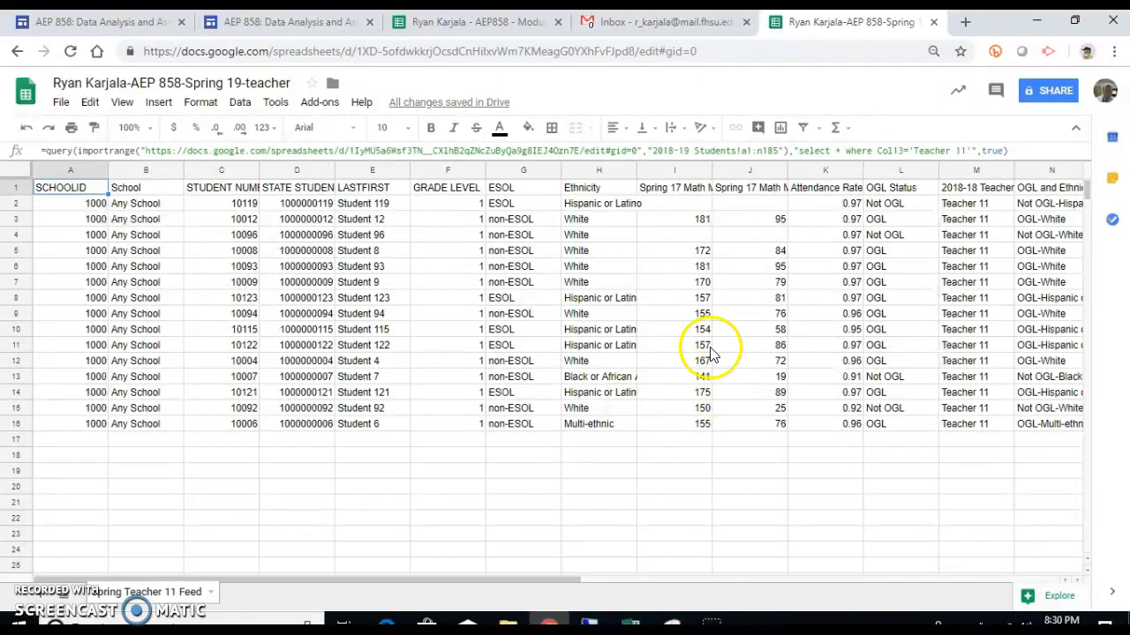
click(474, 24)
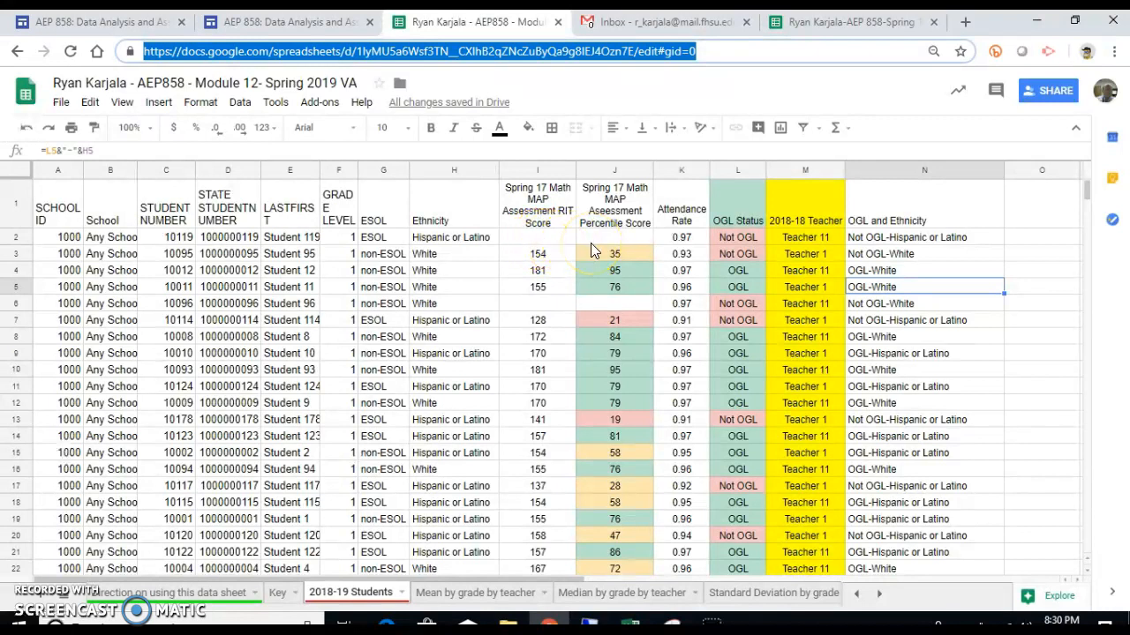
Step: Enter 200 as Student 119's Spring 17 Math MAP RIT score in source cell I2
click(548, 223)
click(540, 235)
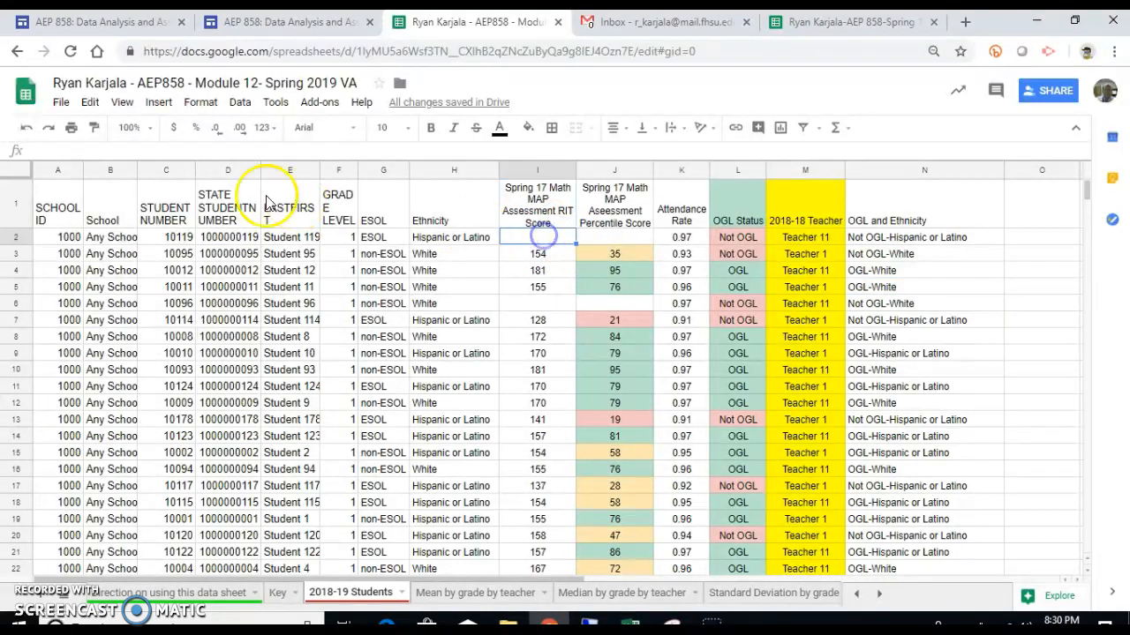
click(538, 255)
click(534, 236)
click(533, 252)
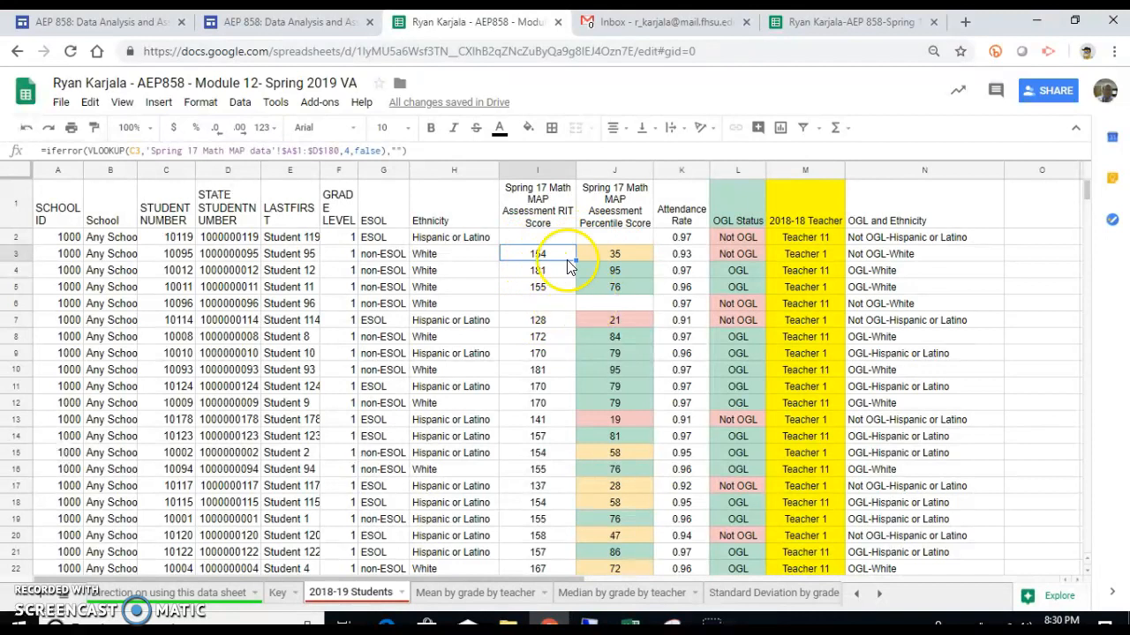
click(550, 240)
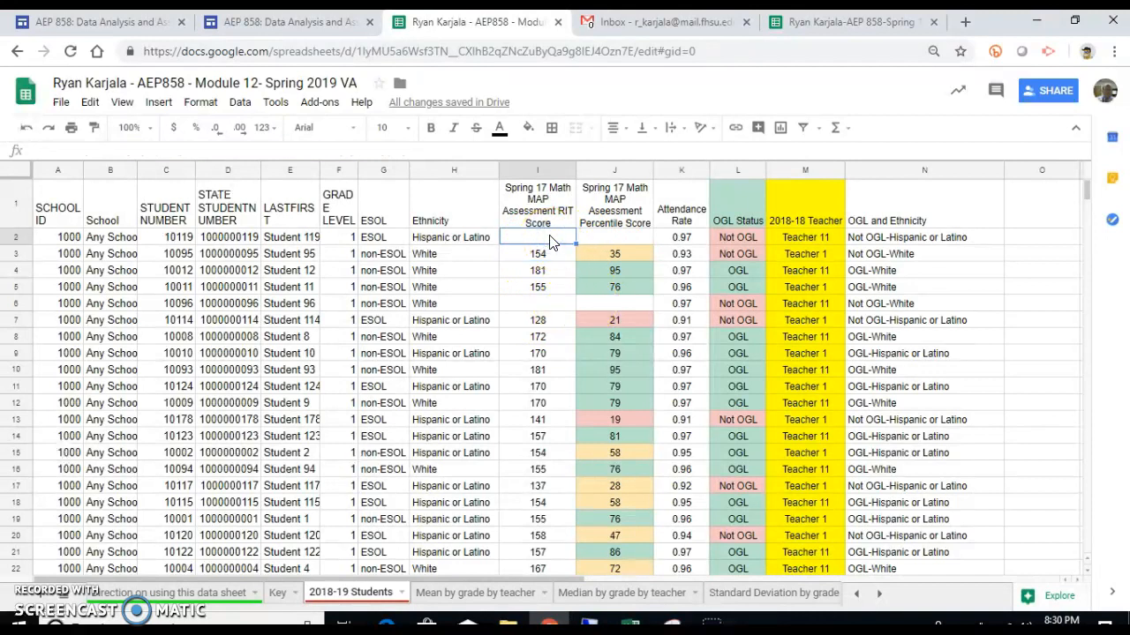
text(200)
key(Return)
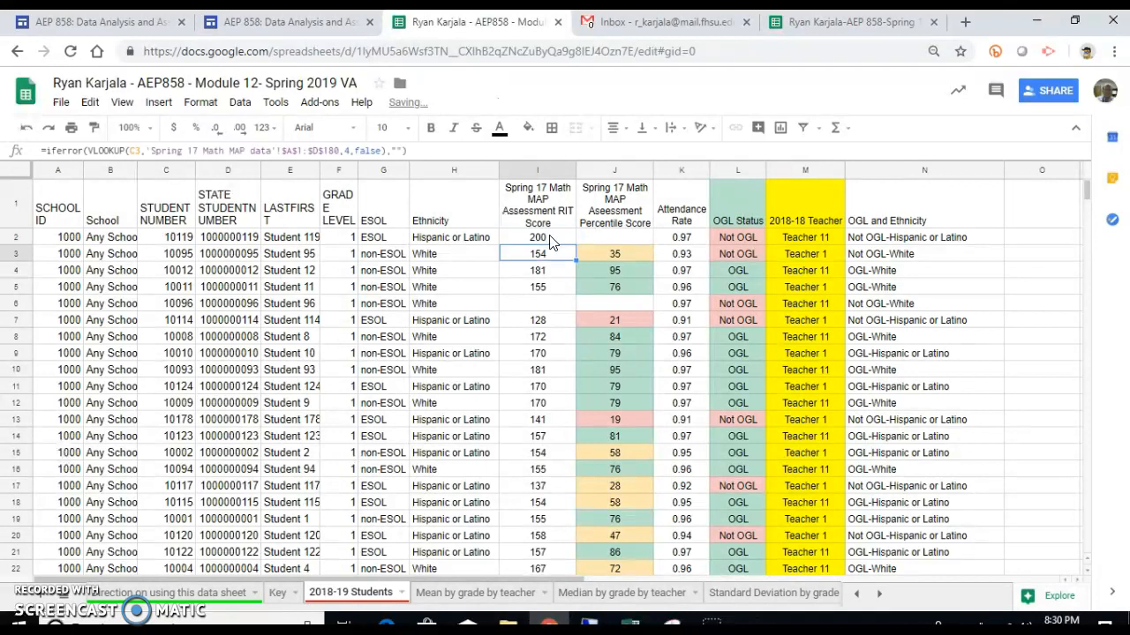
click(803, 25)
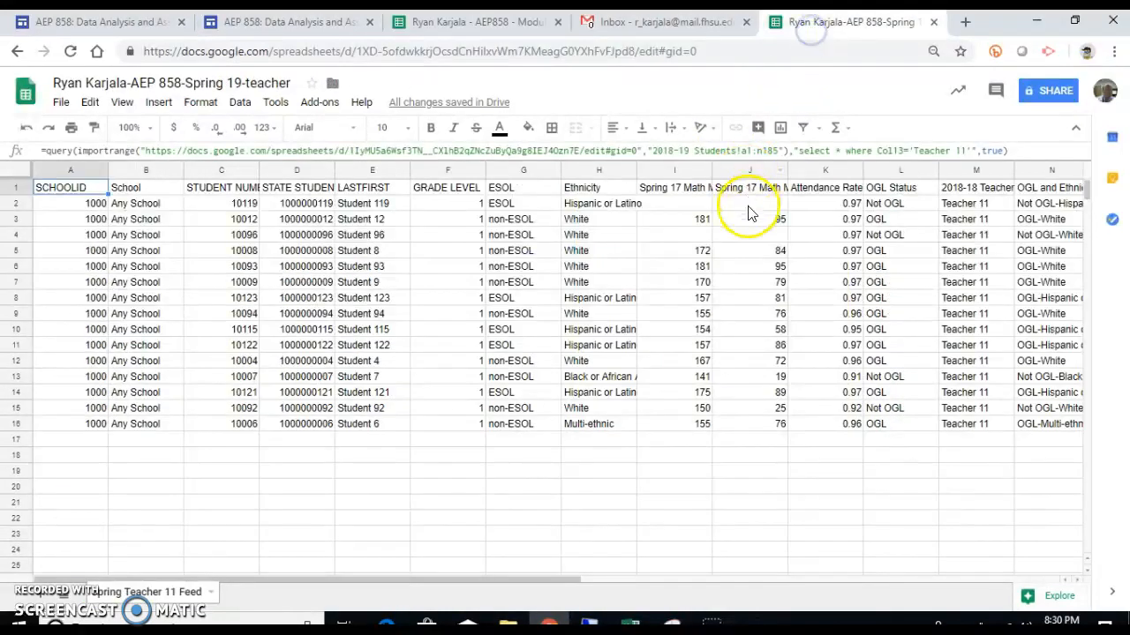
Step: Reload the teacher spreadsheet and cut and re-paste the Teacher 11 query formula in A1
click(73, 51)
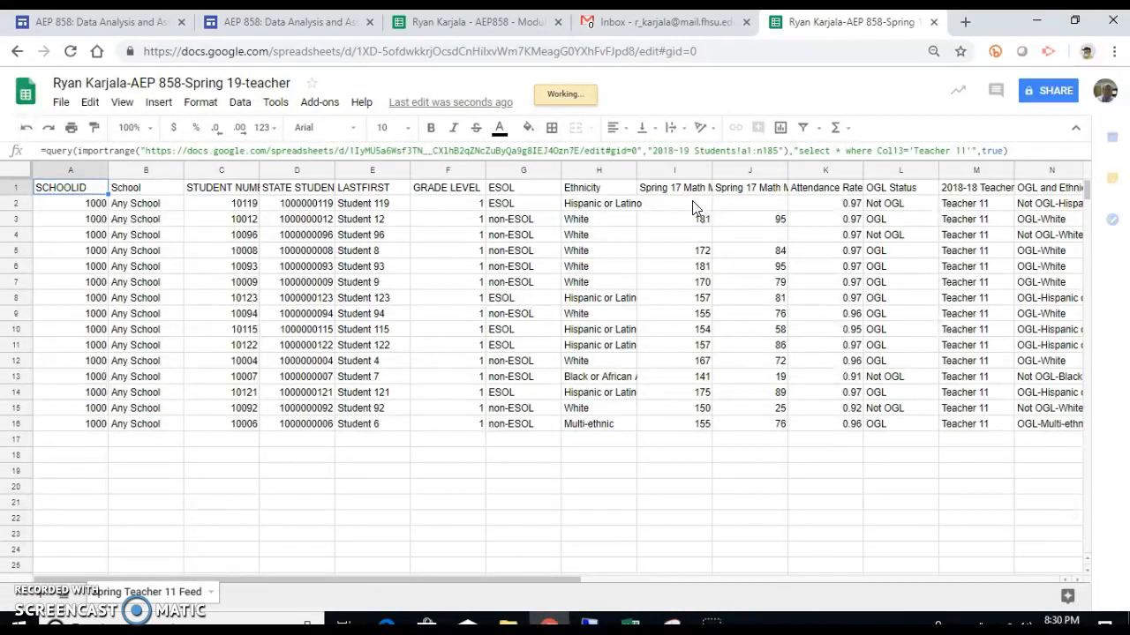
click(693, 212)
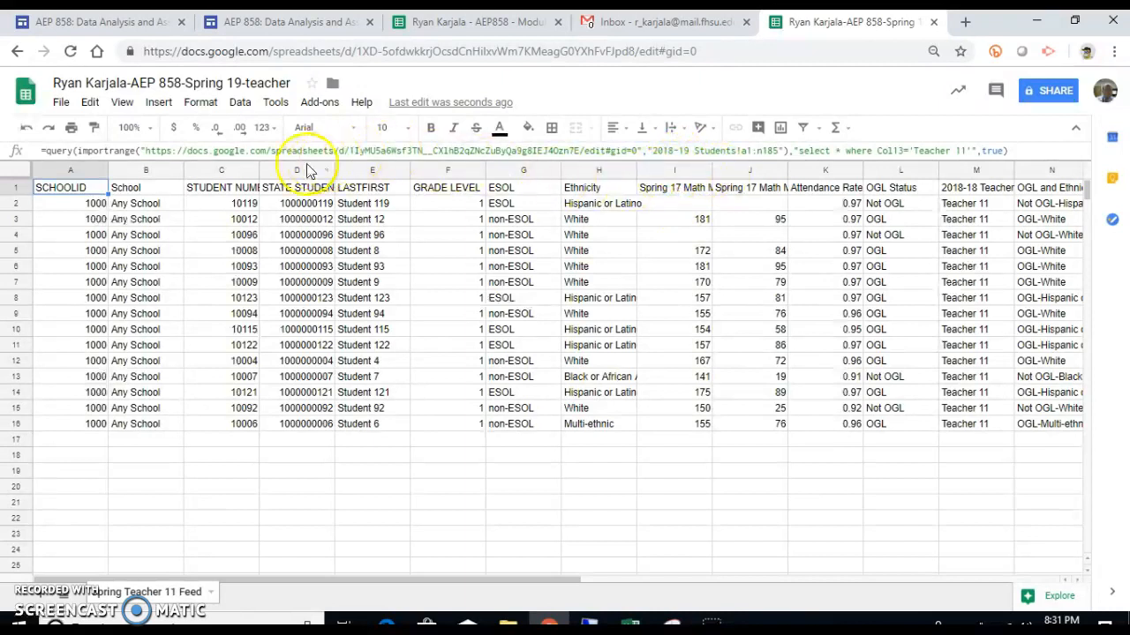
click(942, 158)
drag(1006, 152, 18, 157)
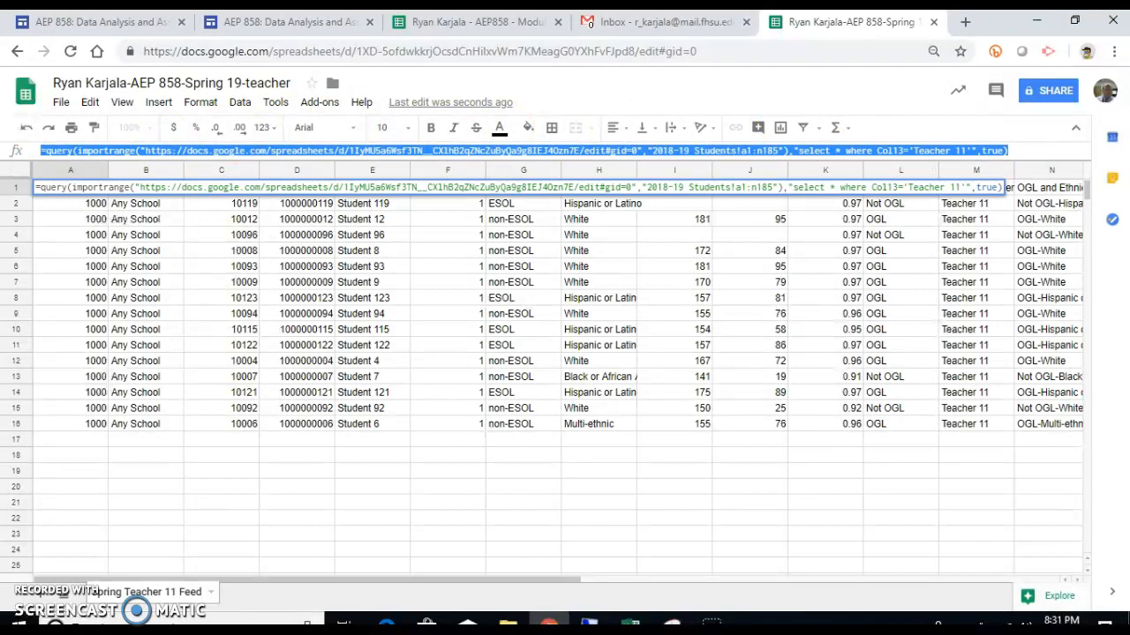
key(ctrl+x)
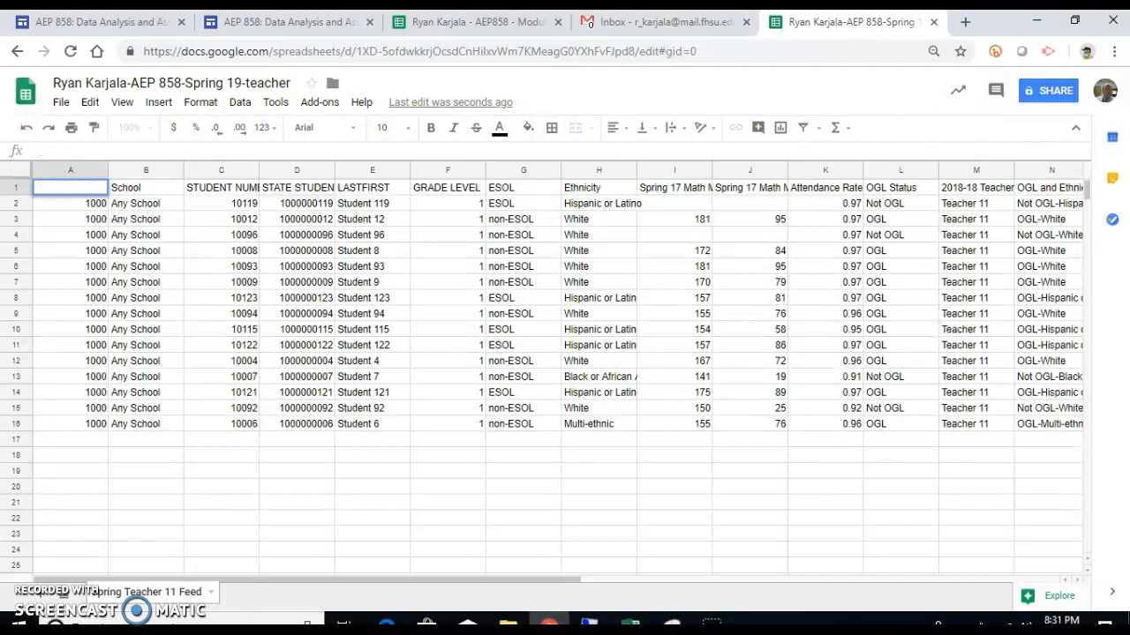
key(ctrl+v)
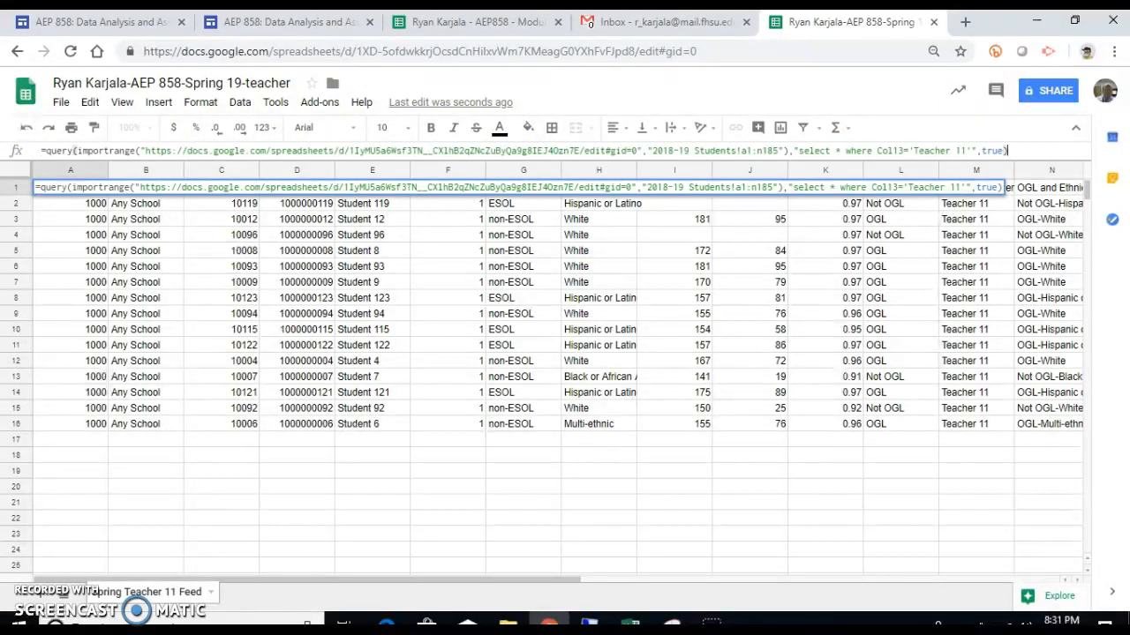
key(Return)
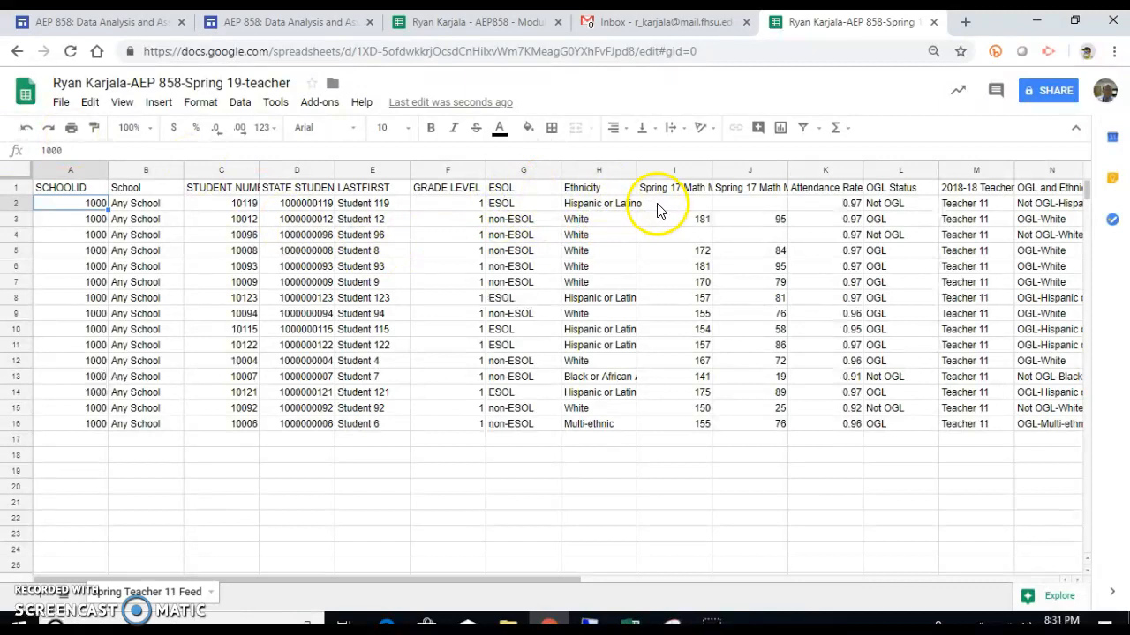
Step: Recommit the A1 query, find Student 119's I2 score still blank, then delete the formula text
click(85, 187)
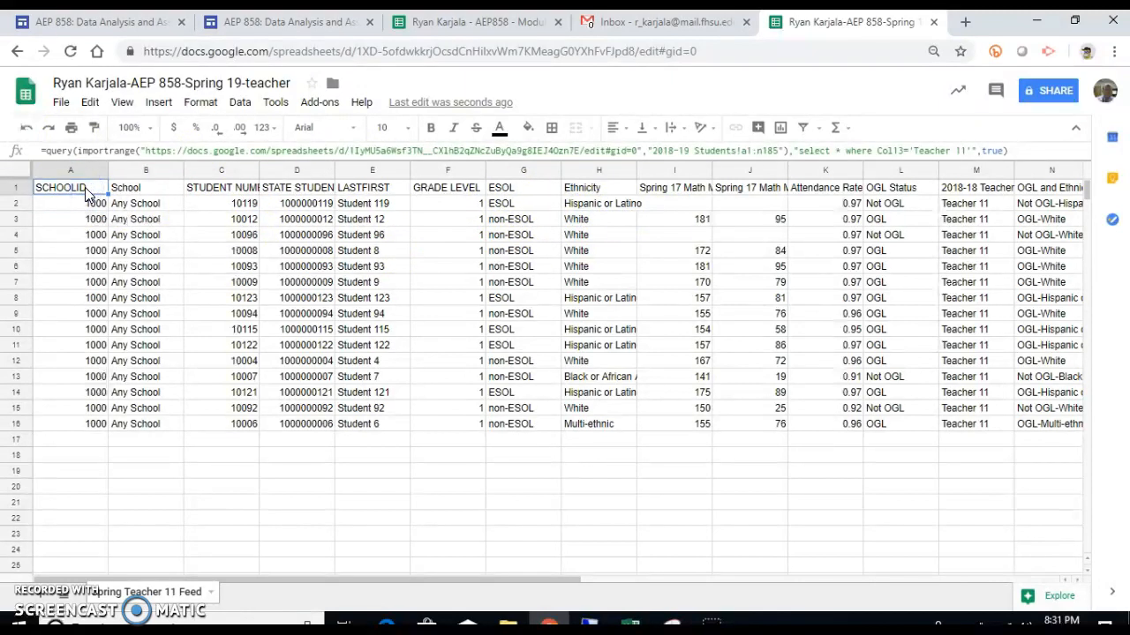
click(1017, 152)
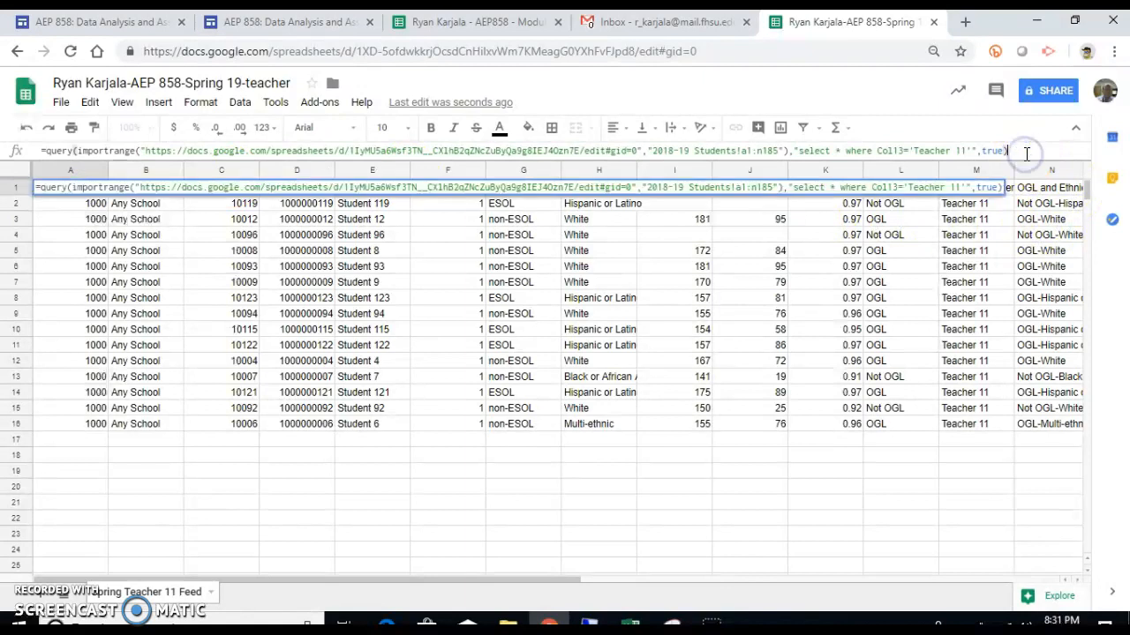
key(Return)
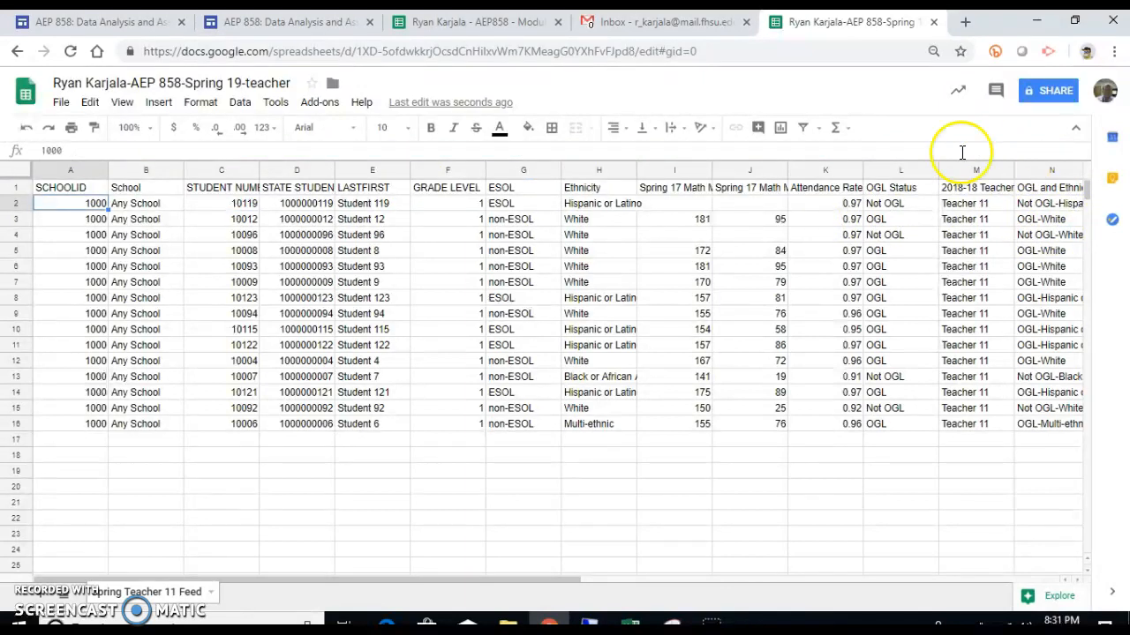
click(669, 203)
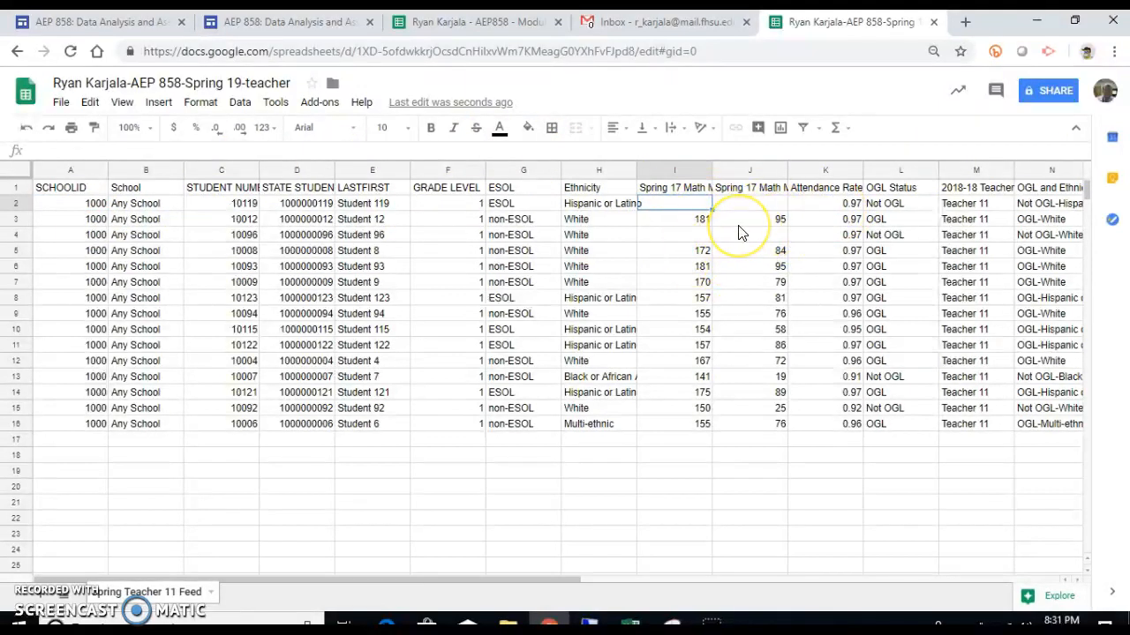
click(676, 208)
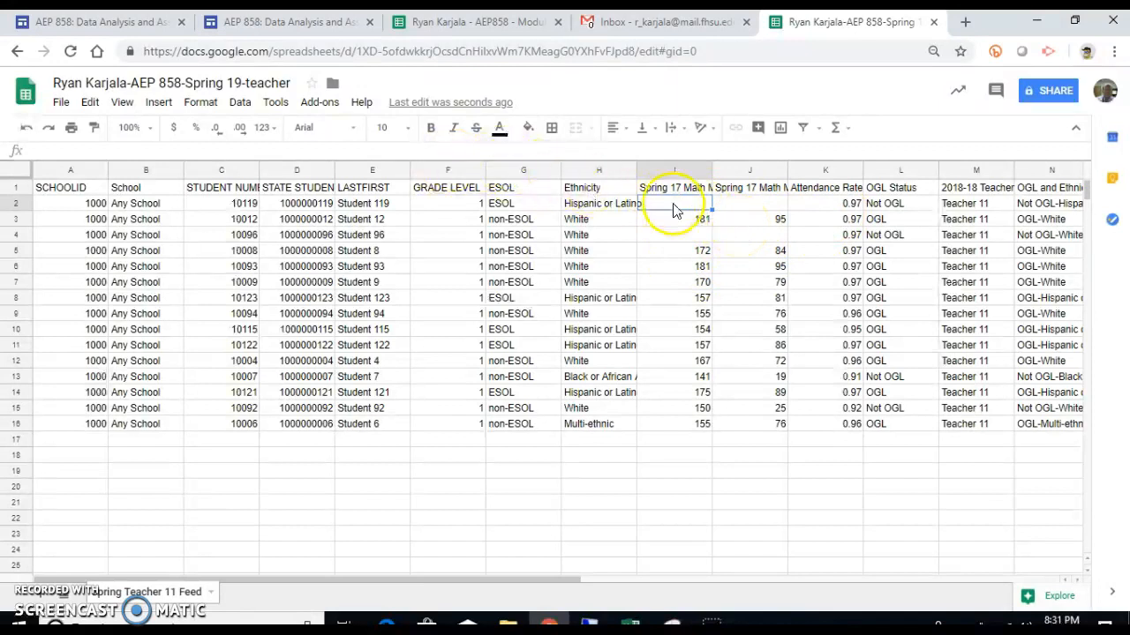
click(76, 187)
drag(1003, 151, 4, 141)
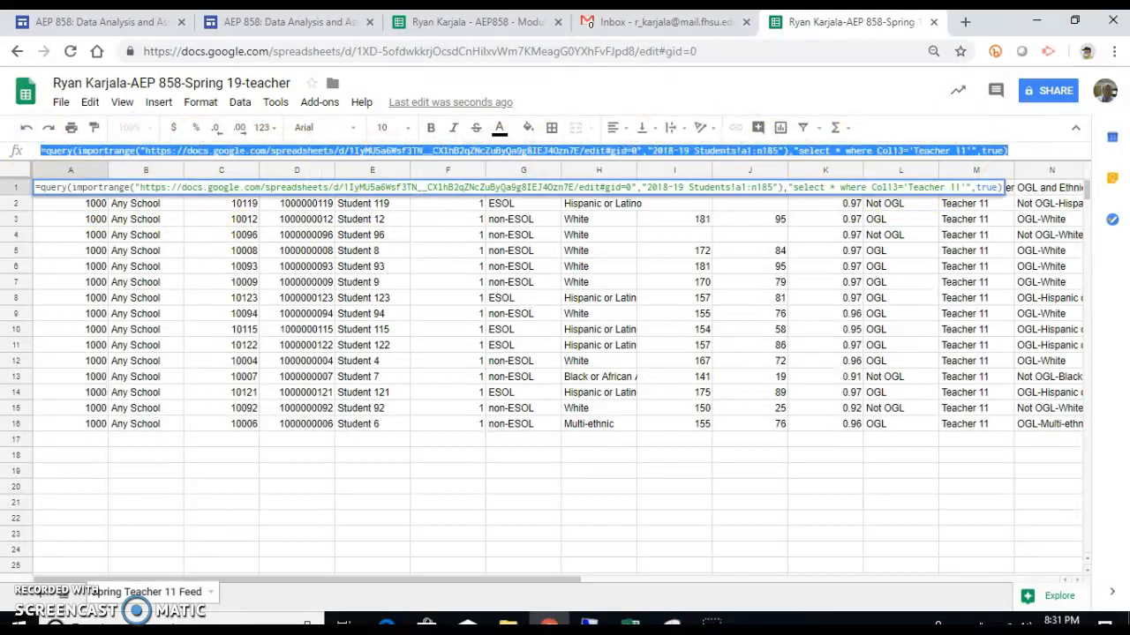
key(BackSpace)
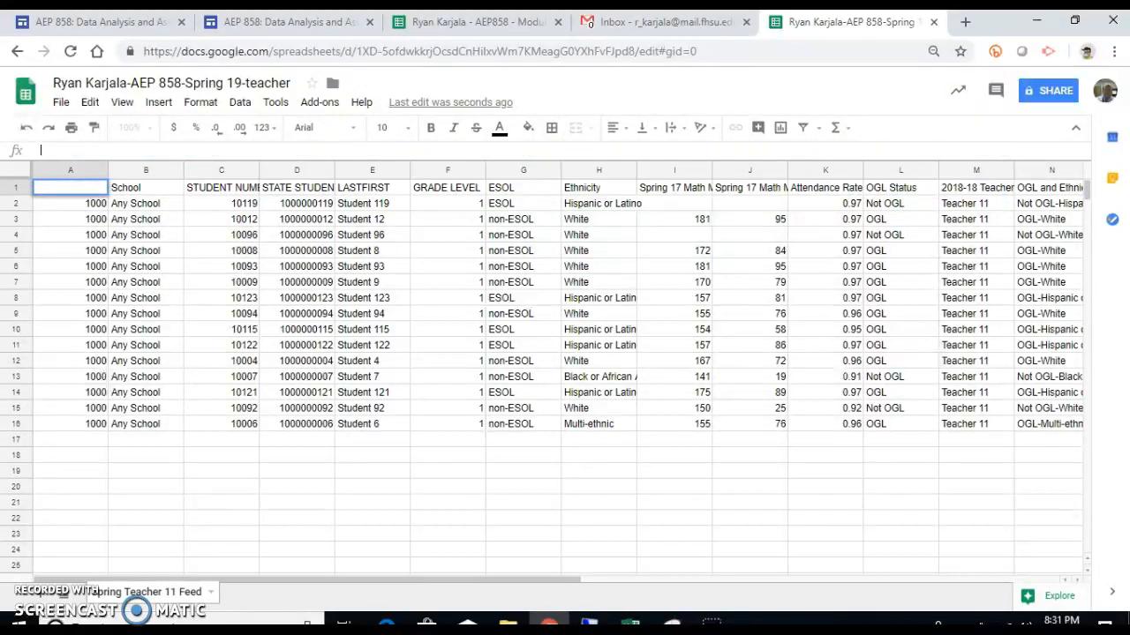
Step: Clear A1 and paste the Teacher 11 query formula into A2 instead
key(Return)
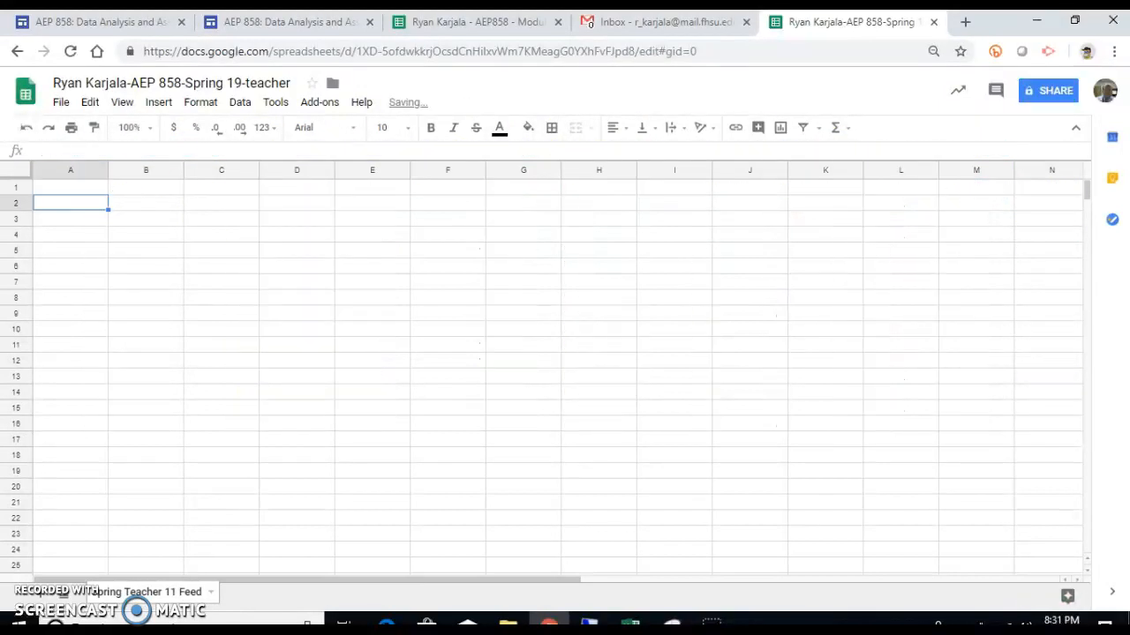
click(109, 152)
key(ctrl+v)
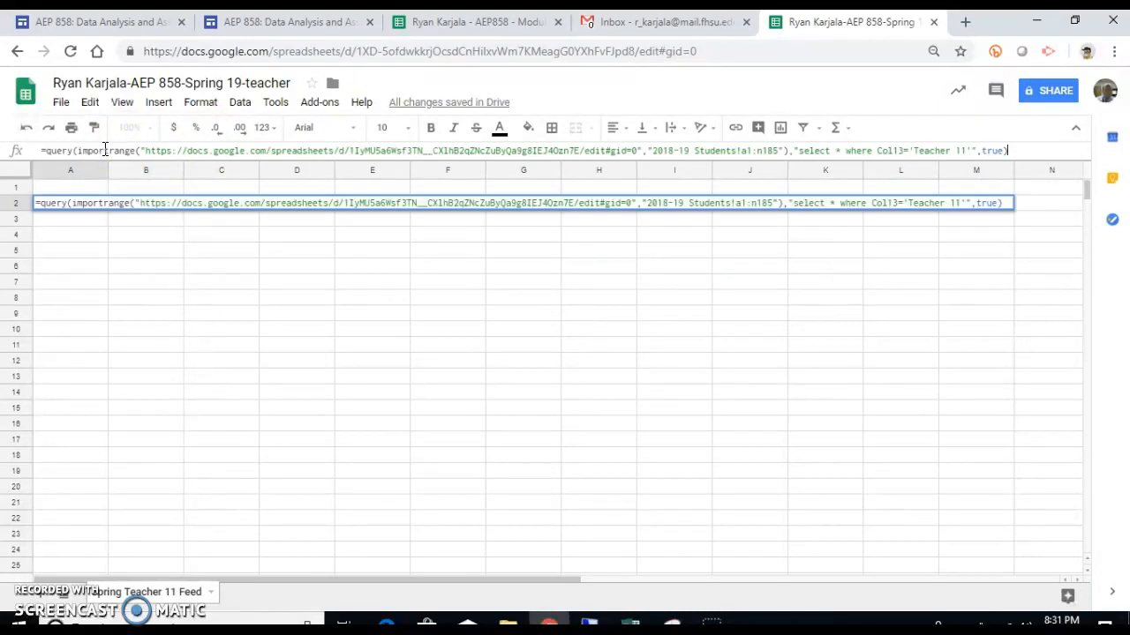
key(Return)
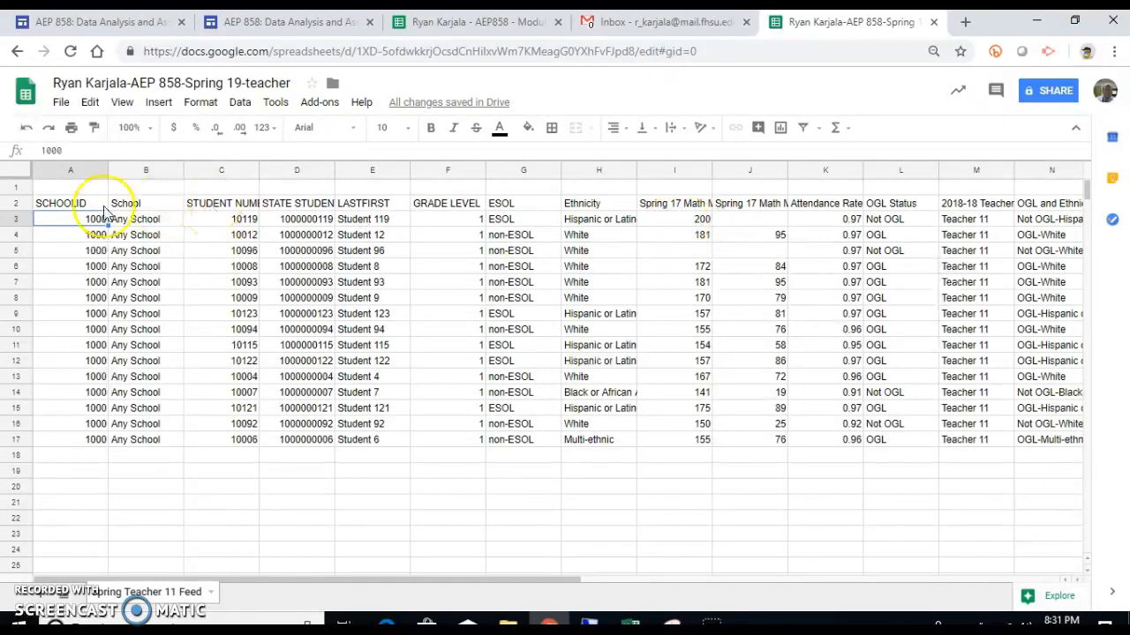
Step: Delete the blank row 1 so the query headers start in row 1
click(14, 187)
right_click(14, 188)
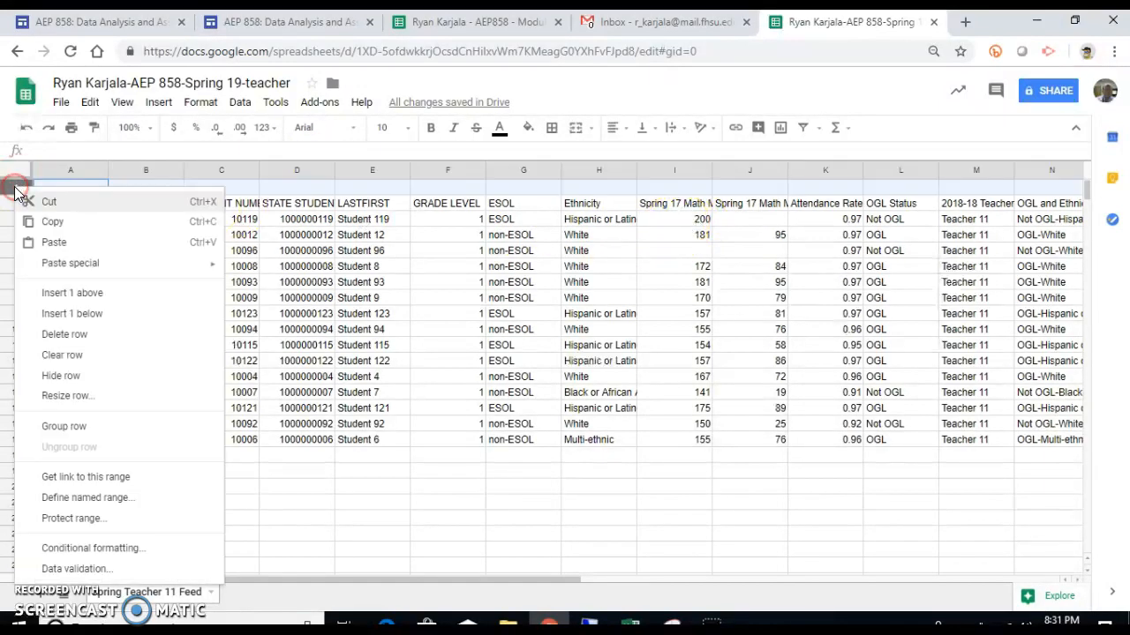
click(43, 332)
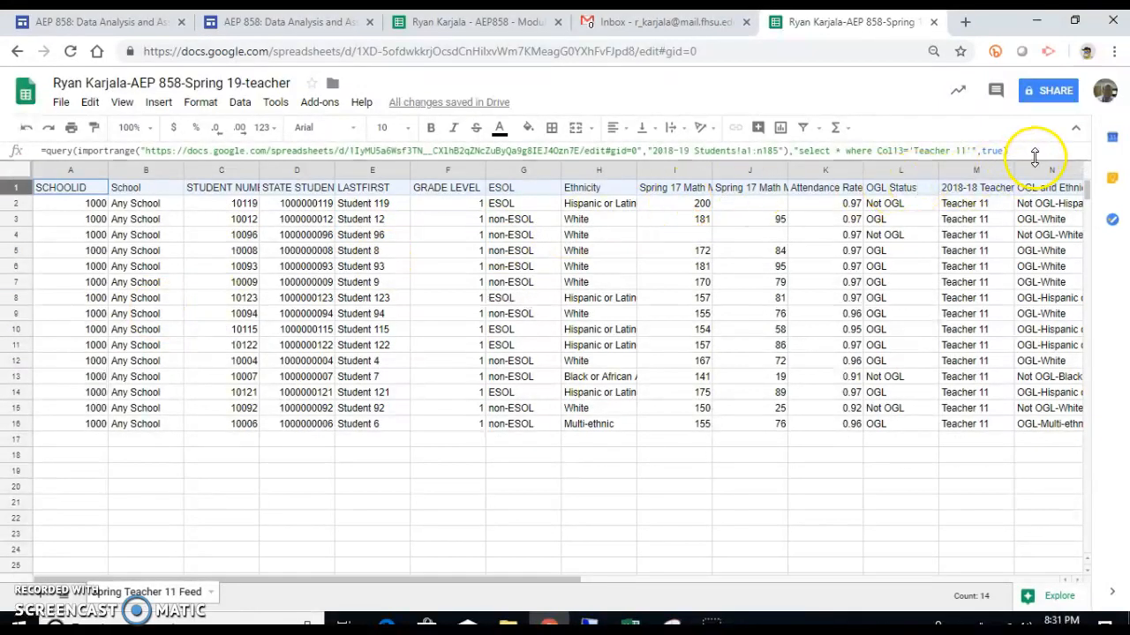
click(479, 23)
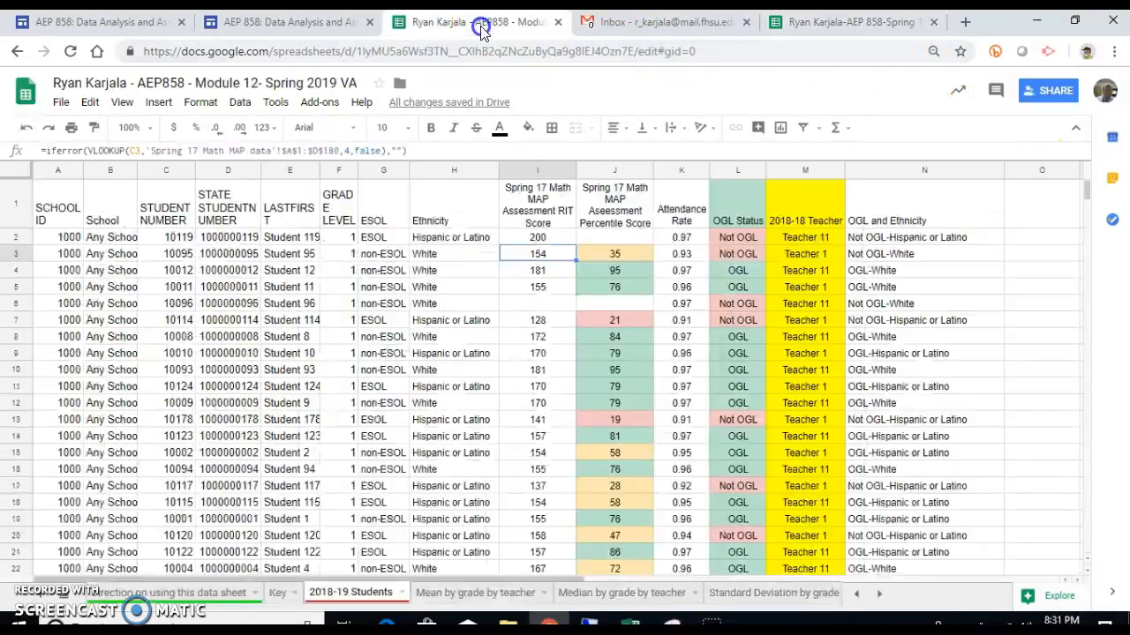
Step: Enter 1 as Student 119's Spring 17 percentile score in source cell J2
click(614, 236)
text(1)
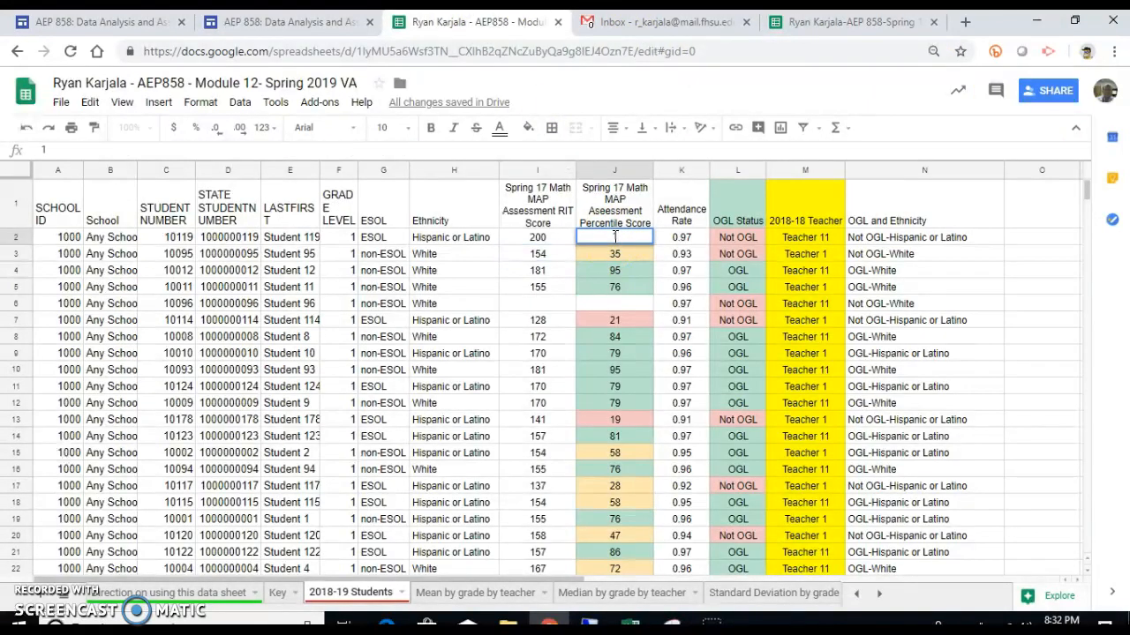
key(Return)
Step: Cut and re-paste the teacher tab's A1 query formula so J2 shows the new 1
click(865, 26)
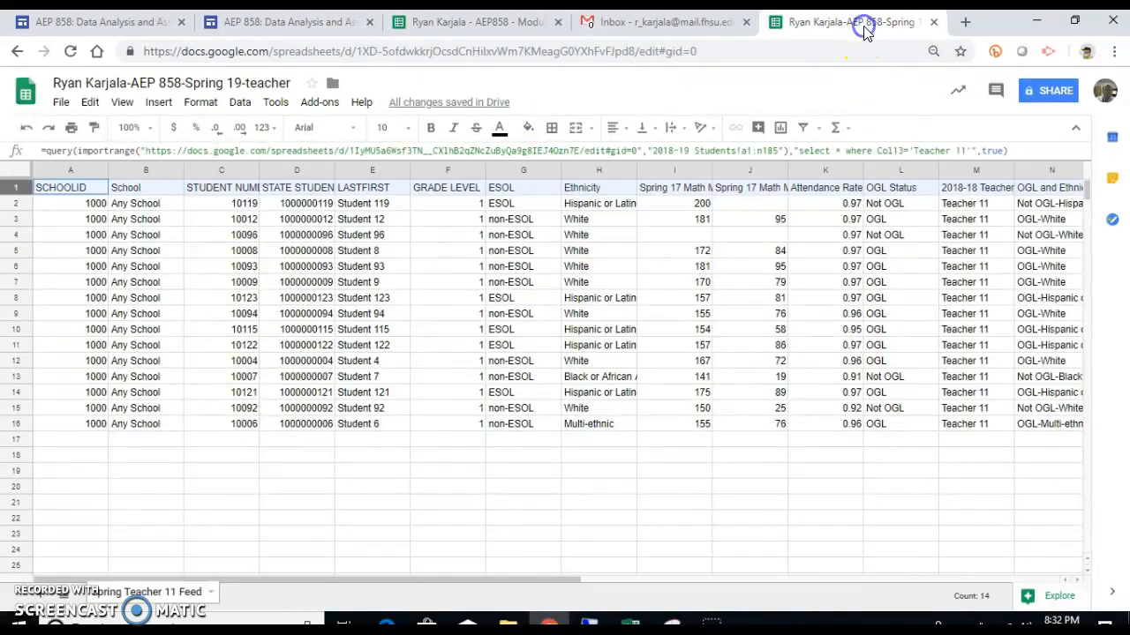
click(757, 207)
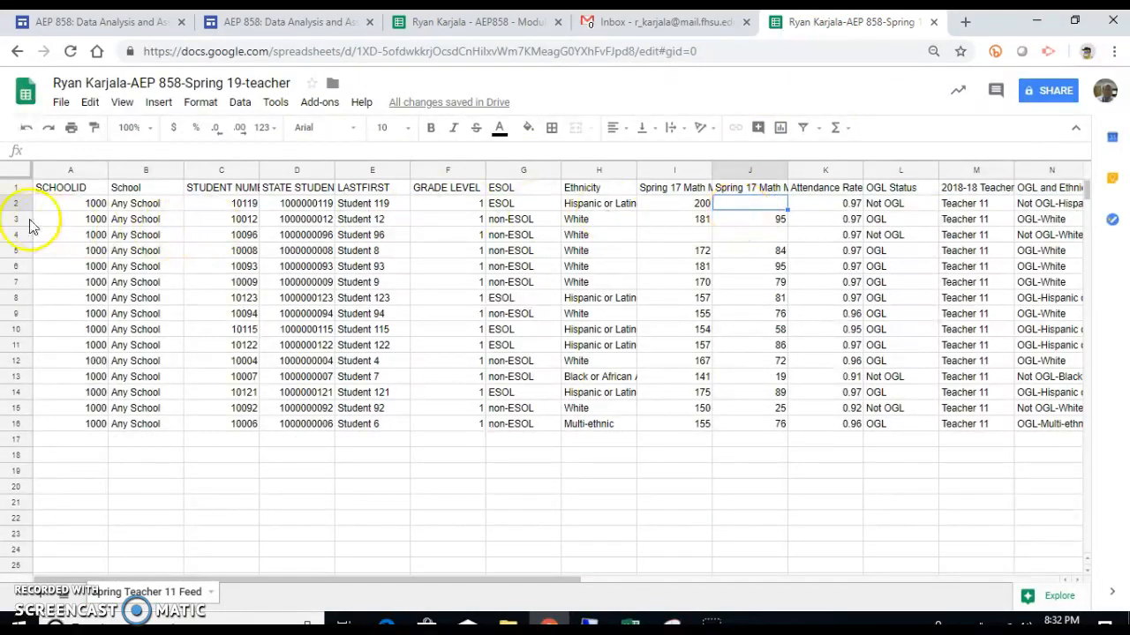
click(41, 191)
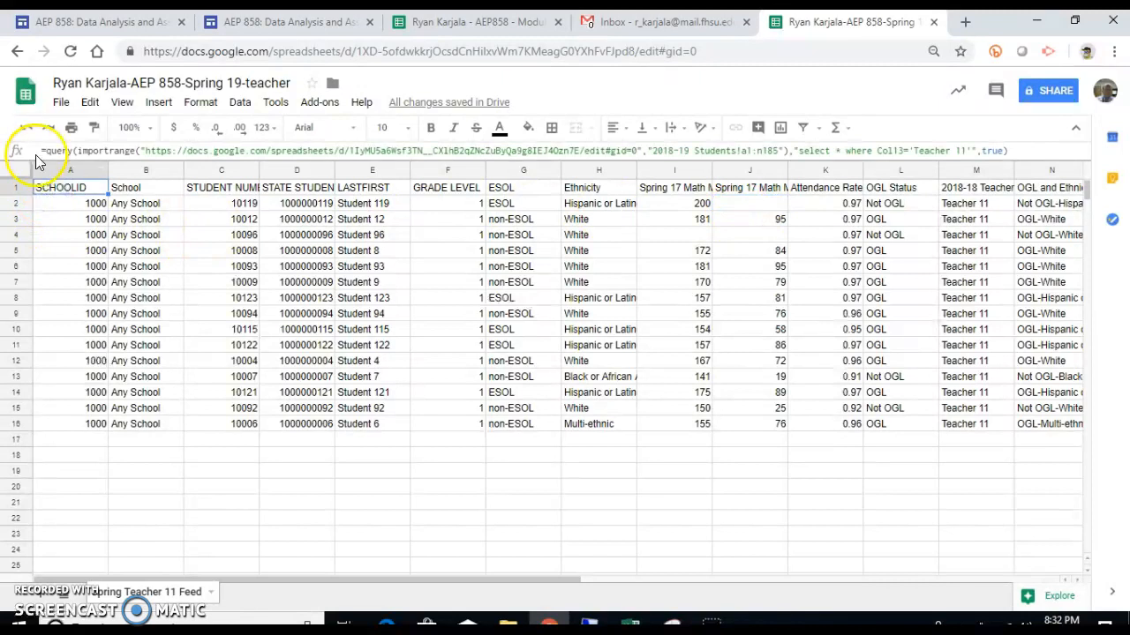
drag(40, 150, 1110, 174)
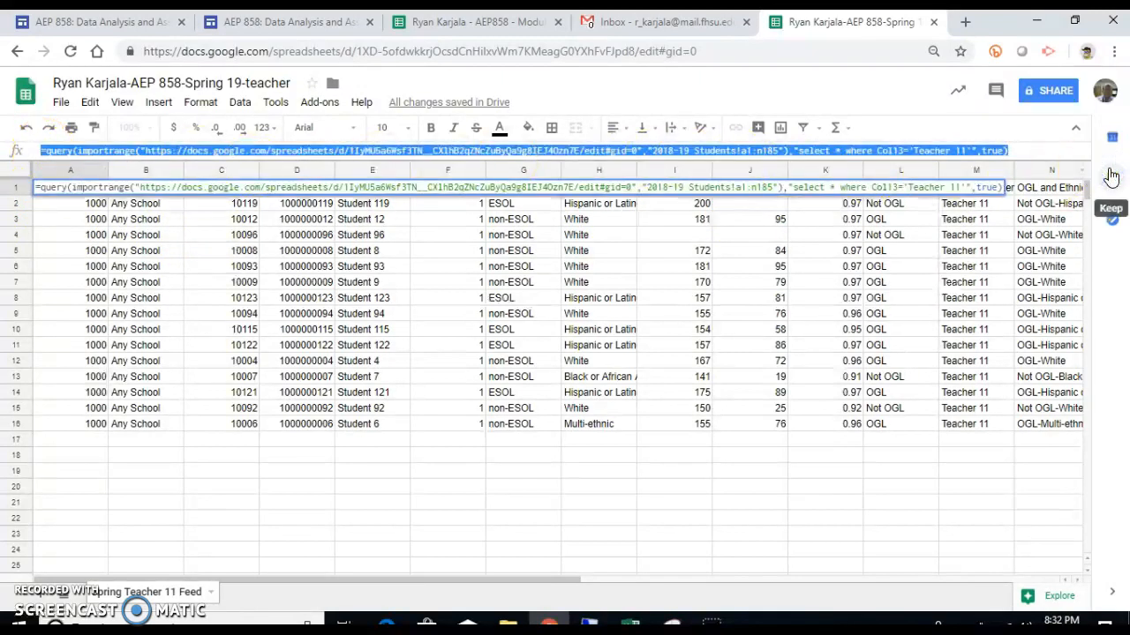
key(ctrl+x)
key(Return)
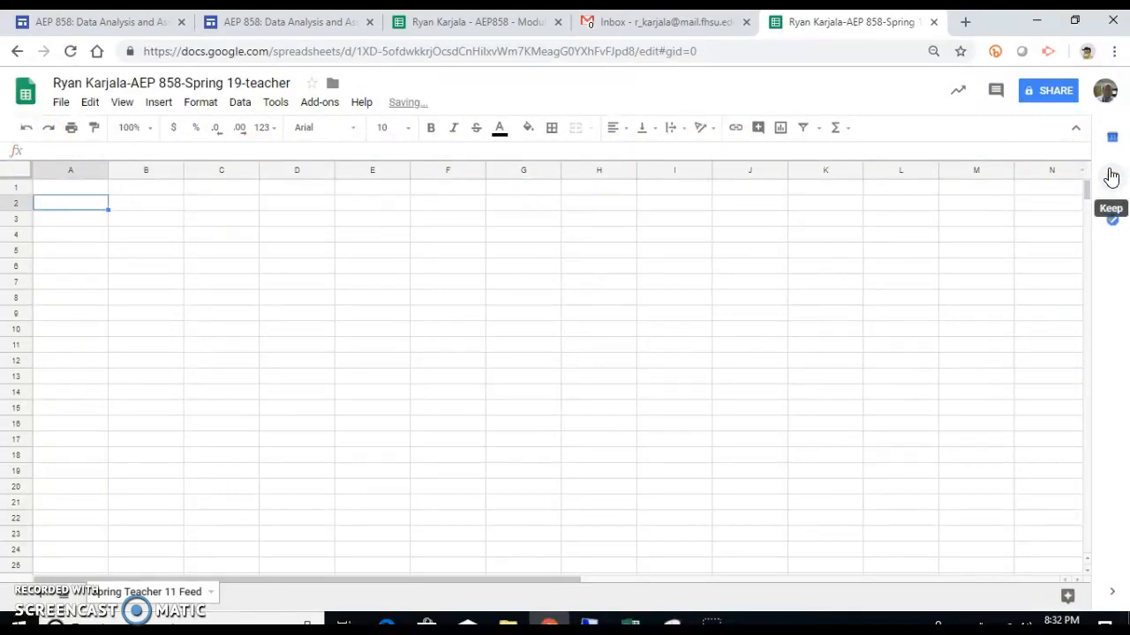
key(Up)
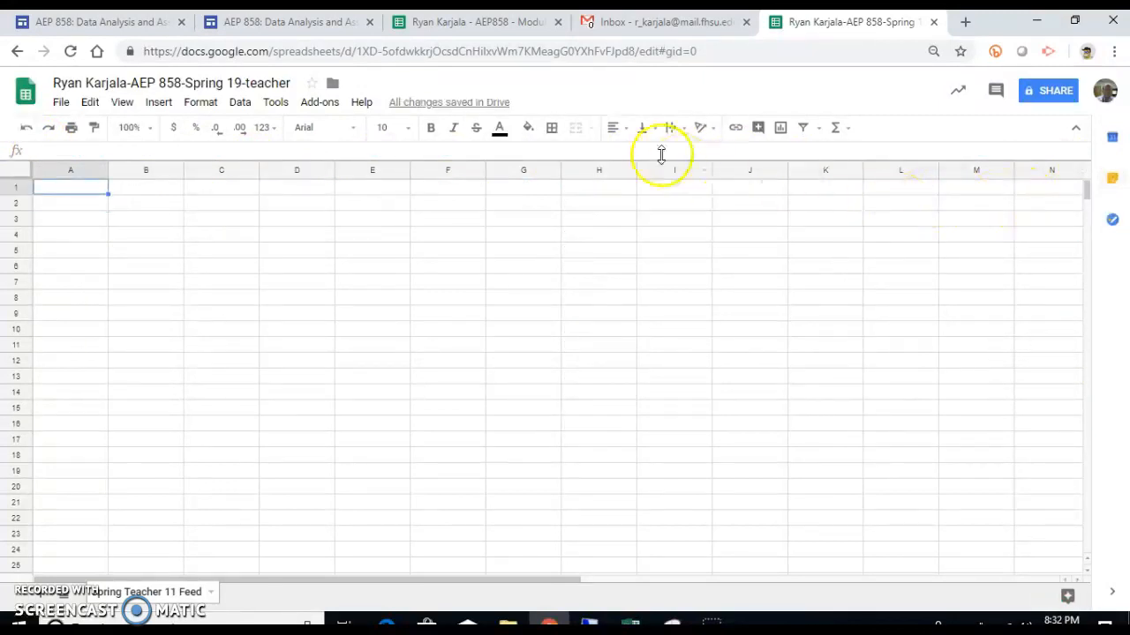
click(607, 149)
key(ctrl+v)
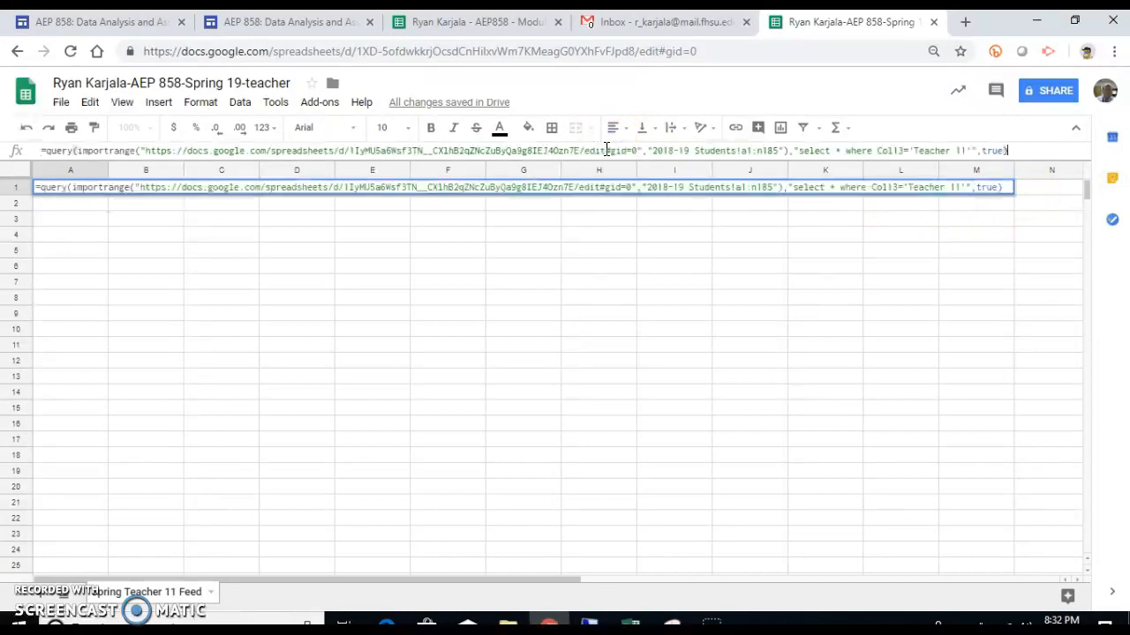
key(Return)
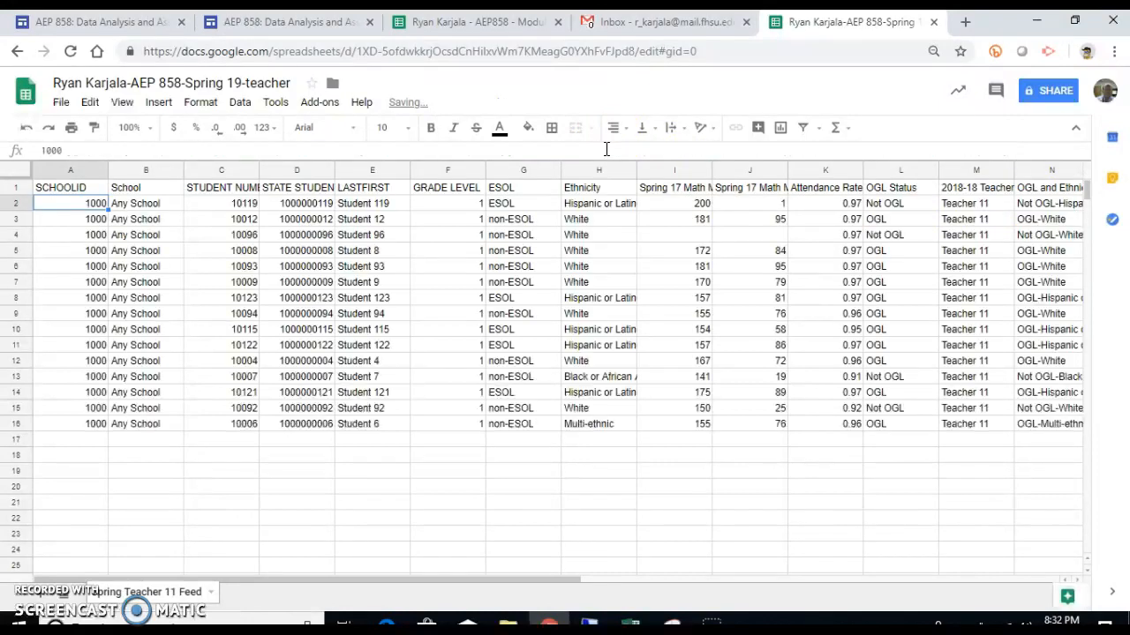
click(758, 206)
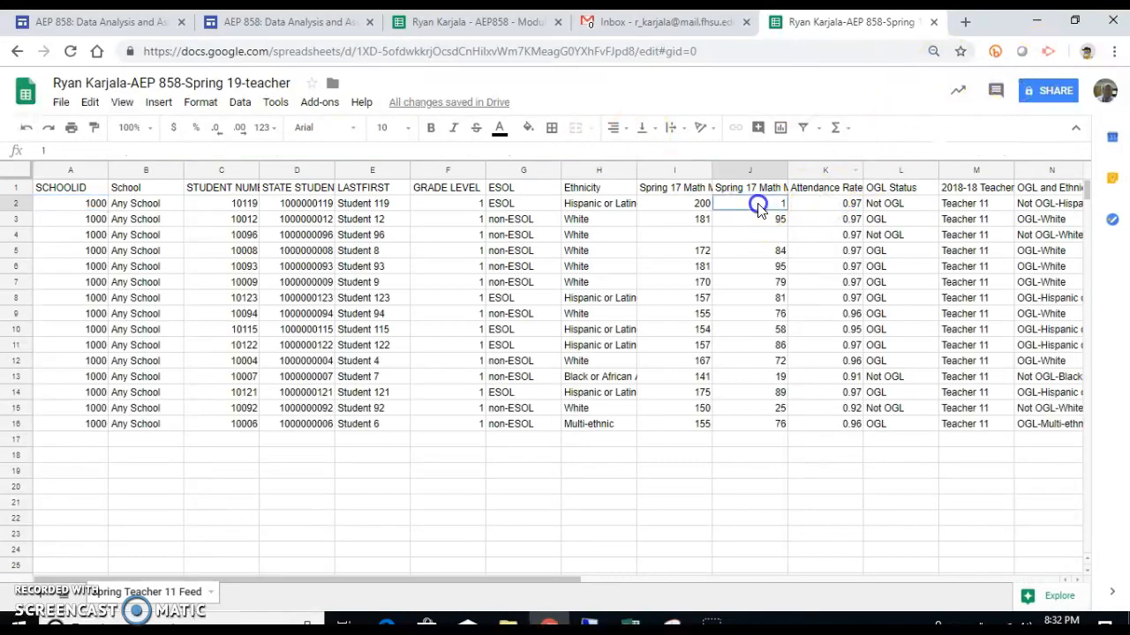